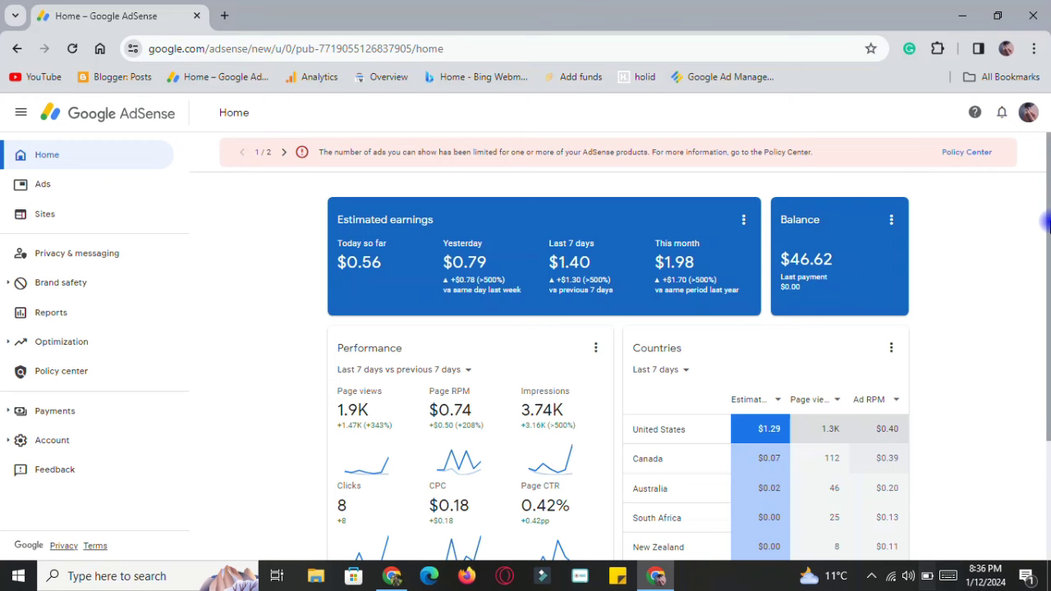
Review the estimated earnings, balance, performance and country figures on the AdSense home page, and close its window.
drag(1044, 230, 1047, 201)
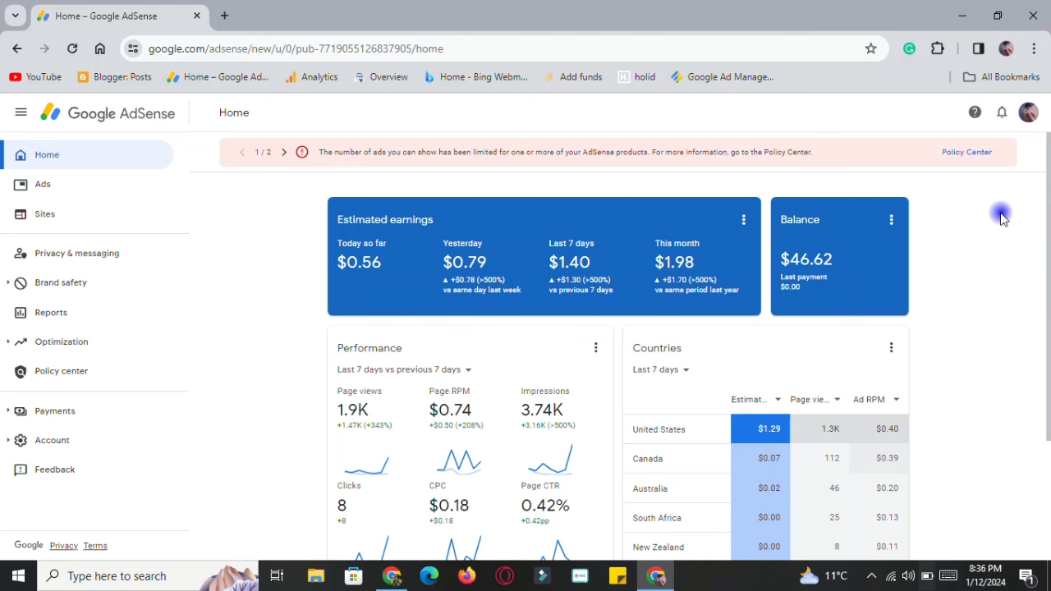
drag(1044, 204, 1047, 435)
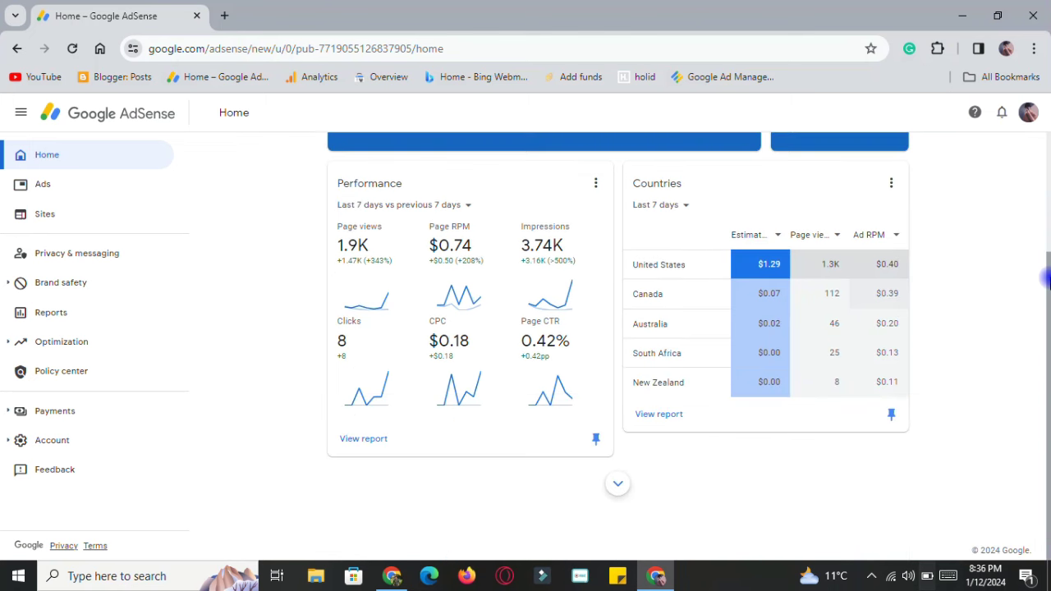
drag(1046, 278, 1047, 152)
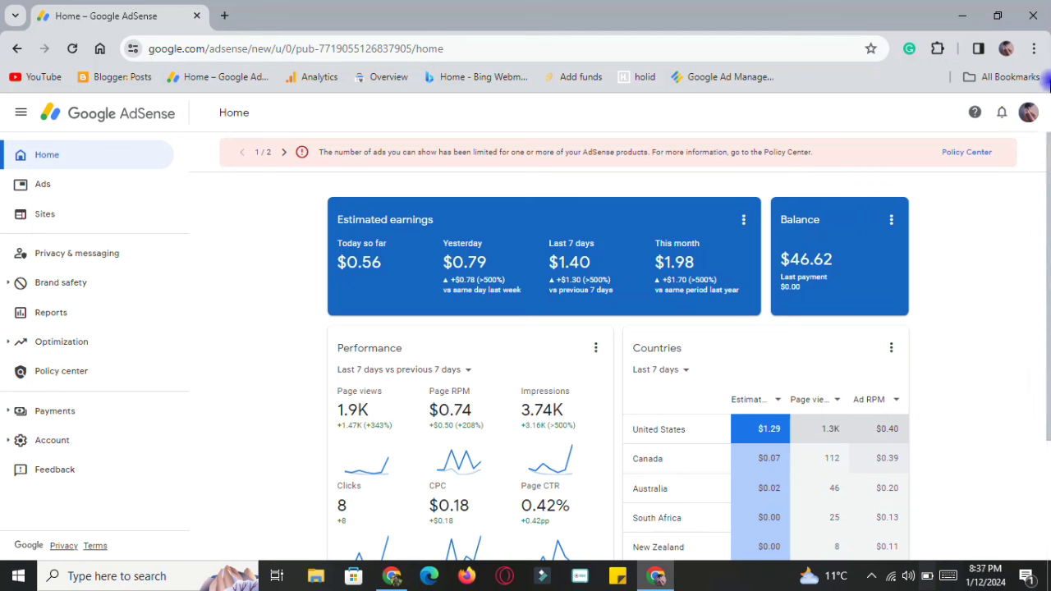
click(1033, 14)
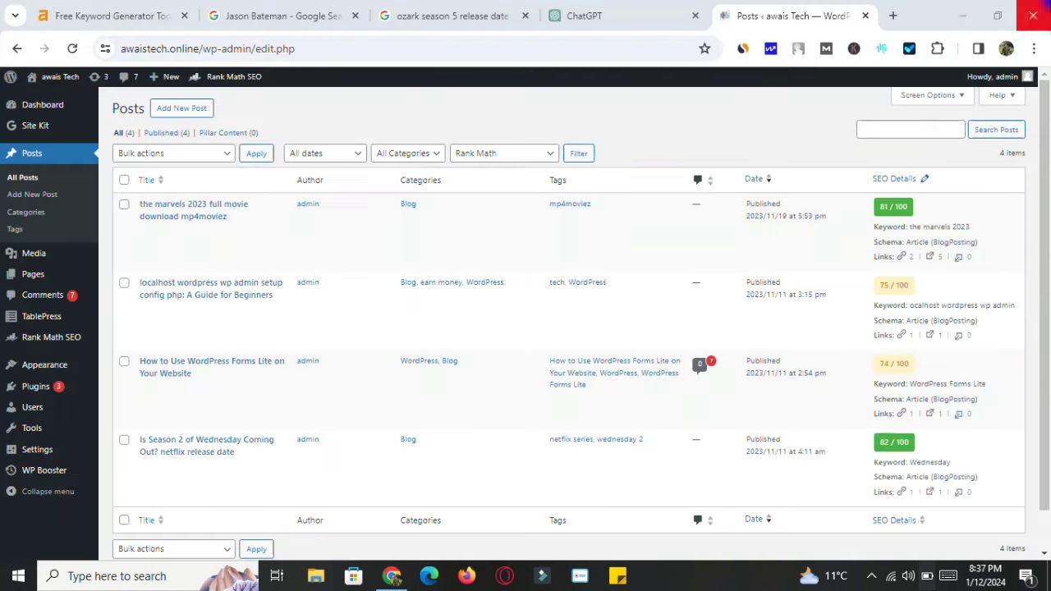
Open the bookmarked Adsterra dashboard in a new tab, dismiss the chat pop-up and examine the daily impressions, CPM and revenue statistics.
click(894, 10)
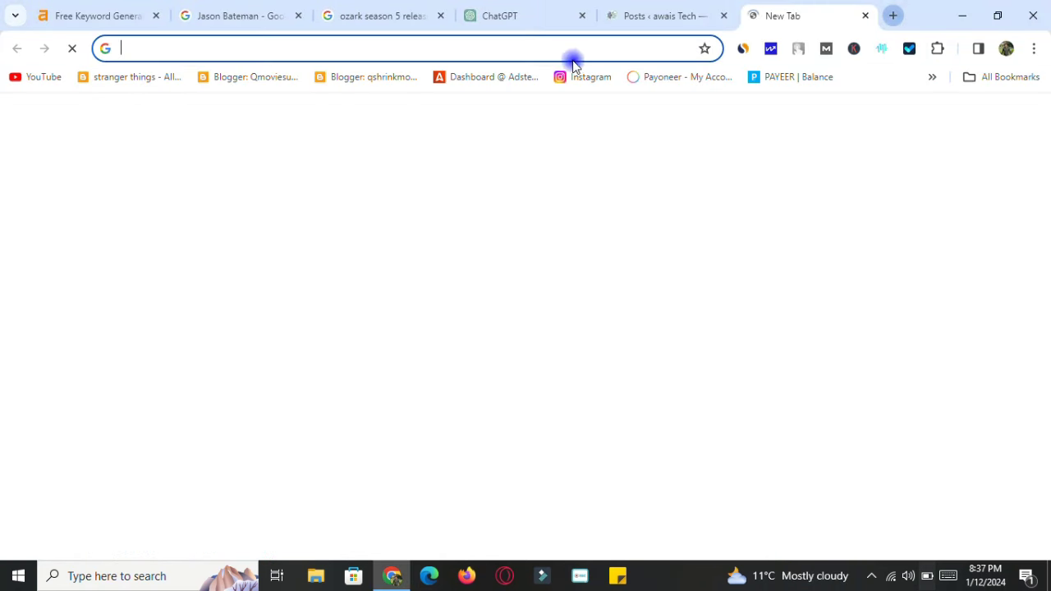
click(510, 76)
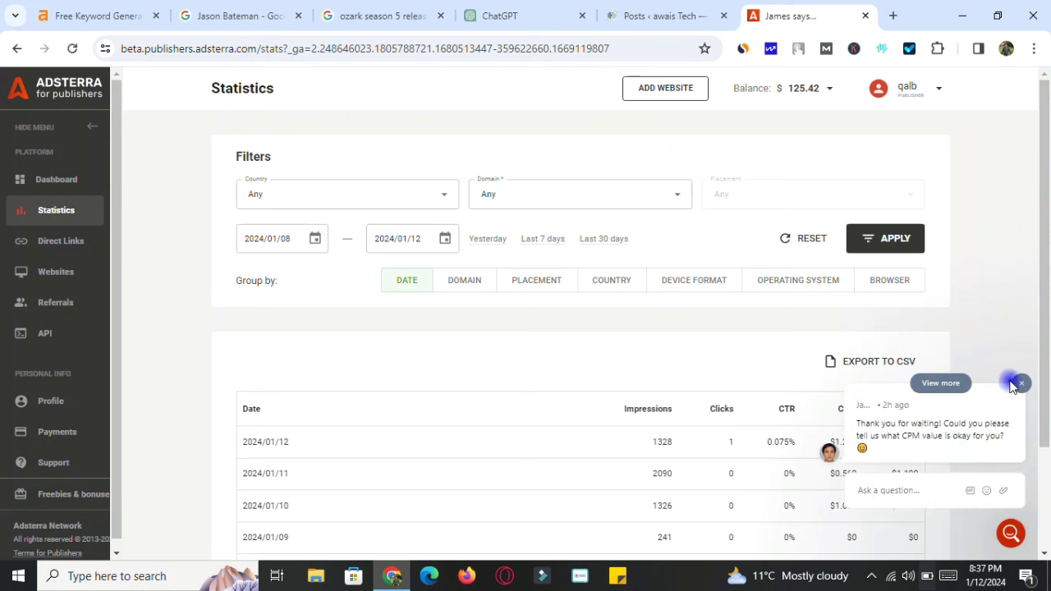
click(1020, 383)
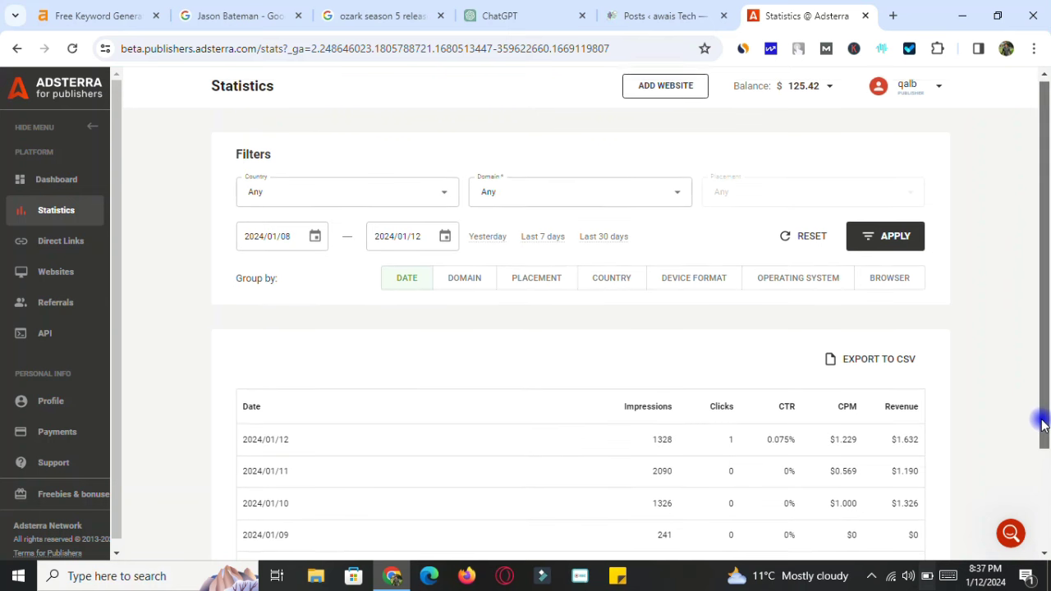
mouse_move(1042, 421)
mouse_down()
mouse_move(1042, 435)
mouse_move(1042, 422)
mouse_up()
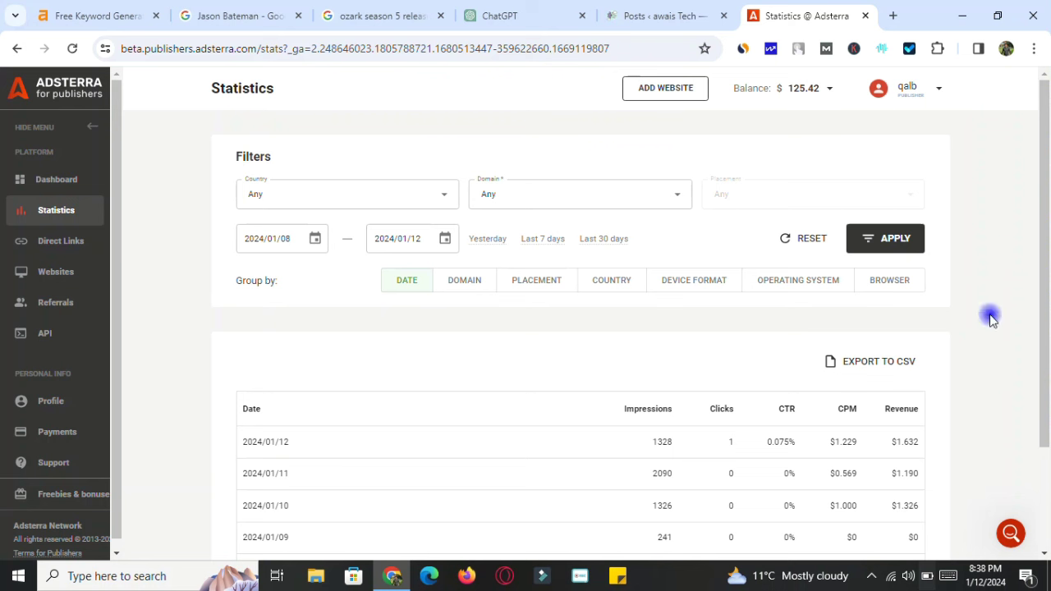
click(1047, 474)
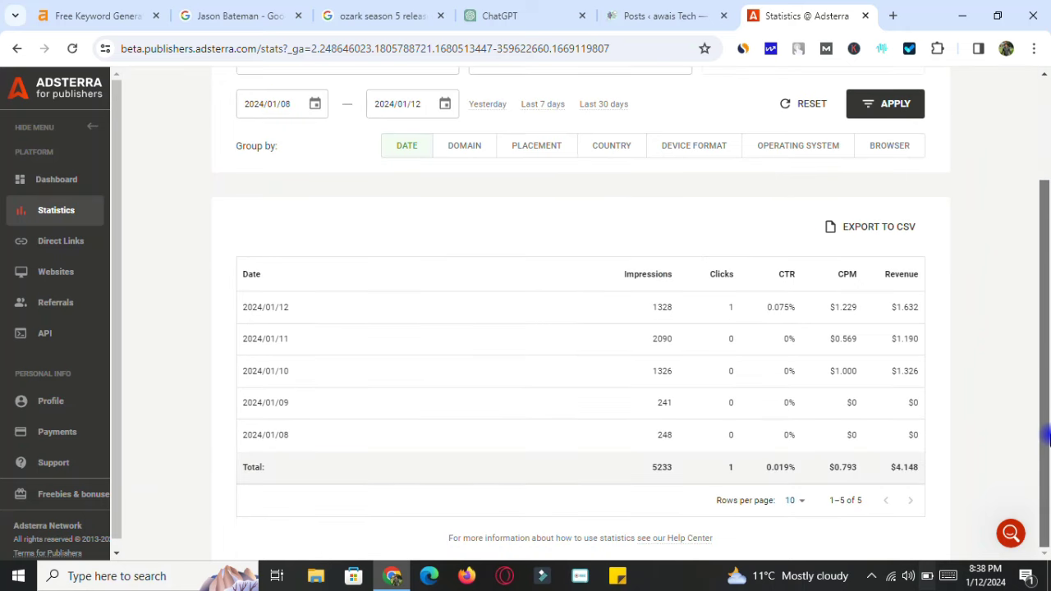
drag(1046, 434, 1043, 255)
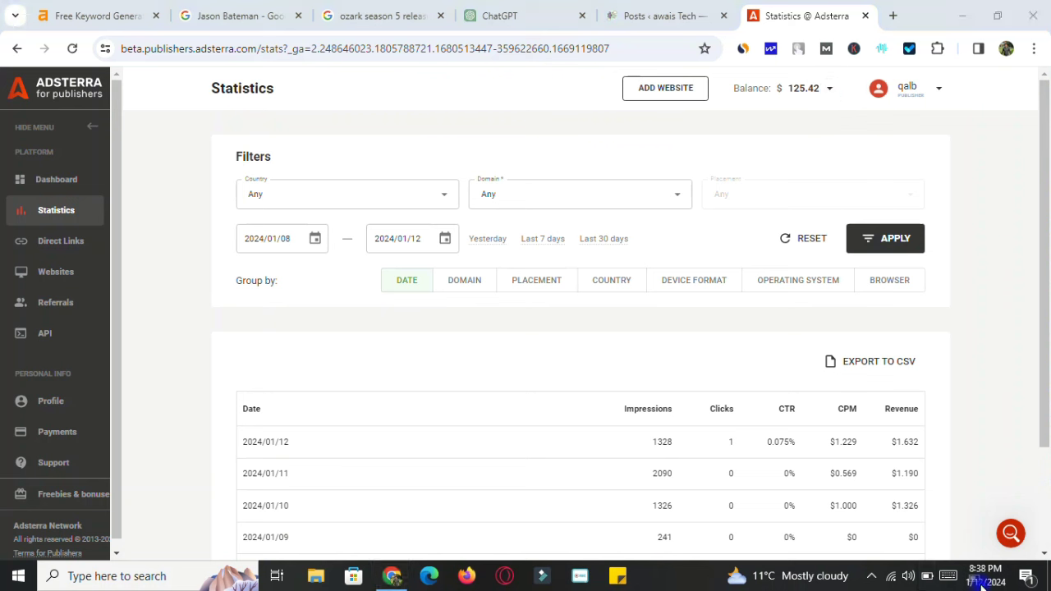
click(871, 575)
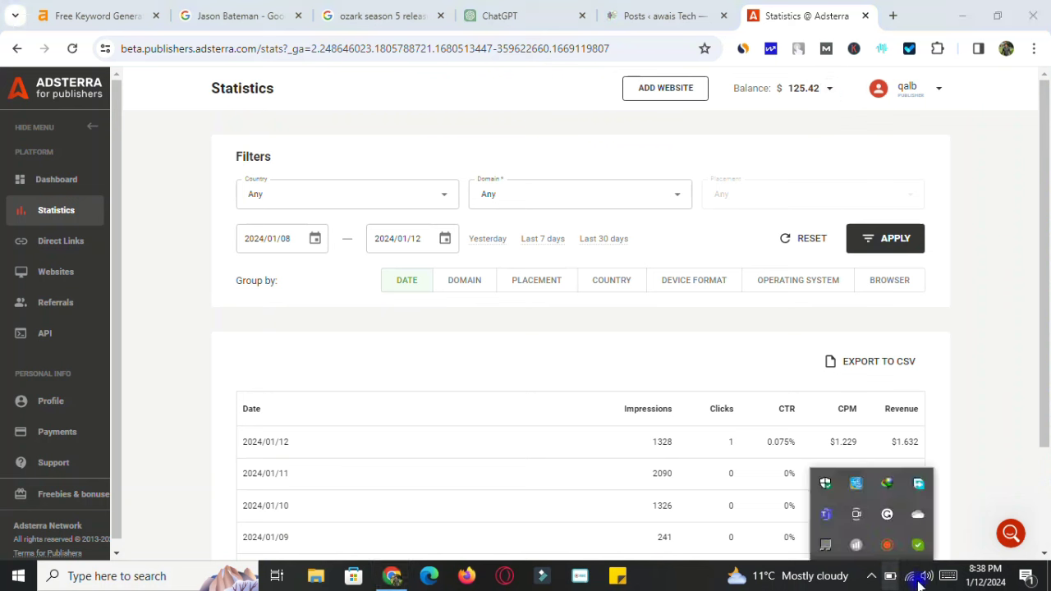
click(999, 469)
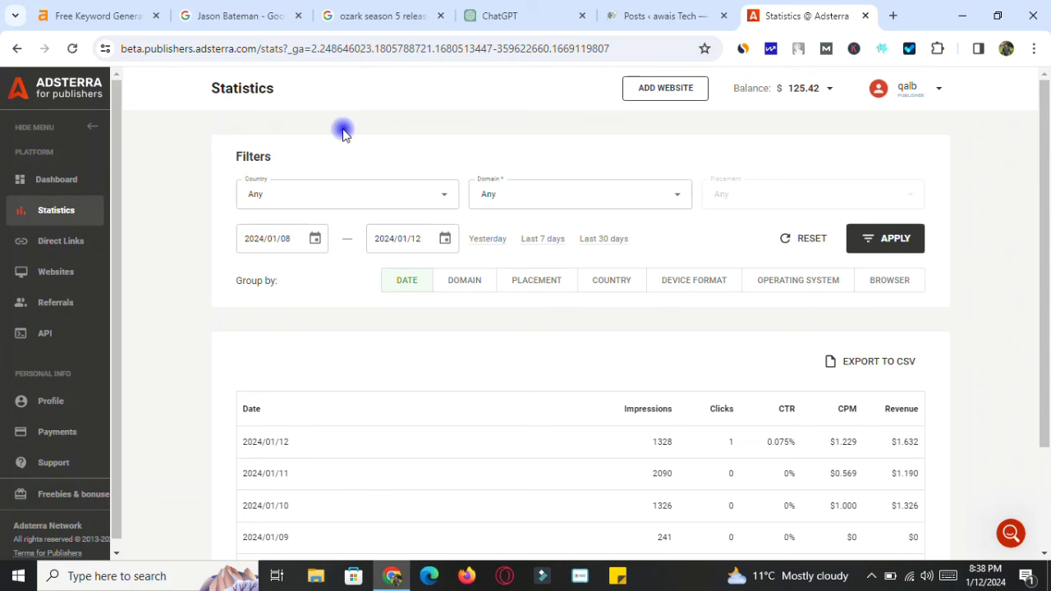
Start a new post from the WordPress posts list.
click(622, 10)
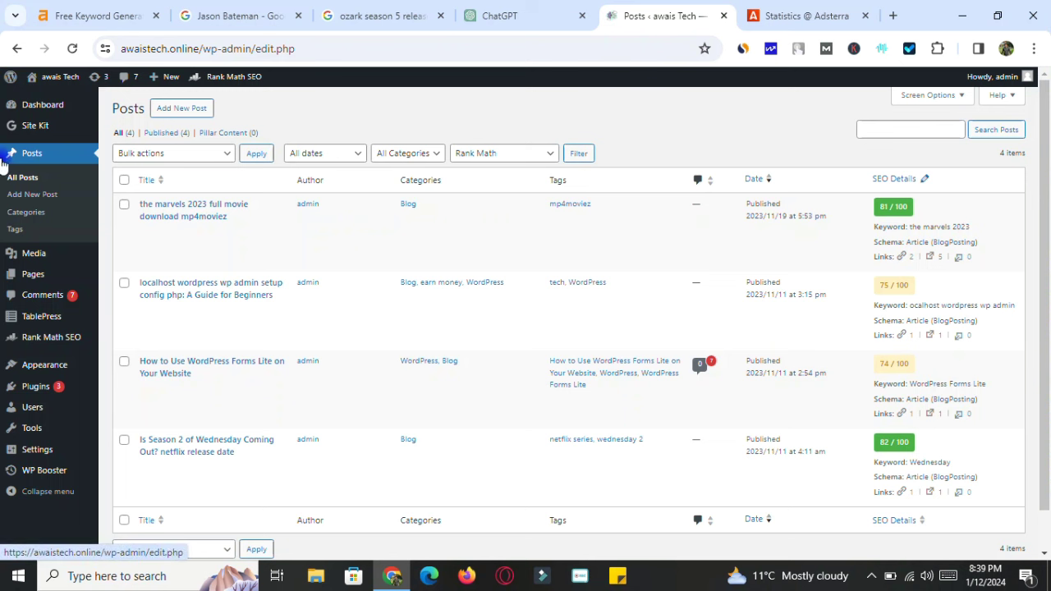
click(183, 115)
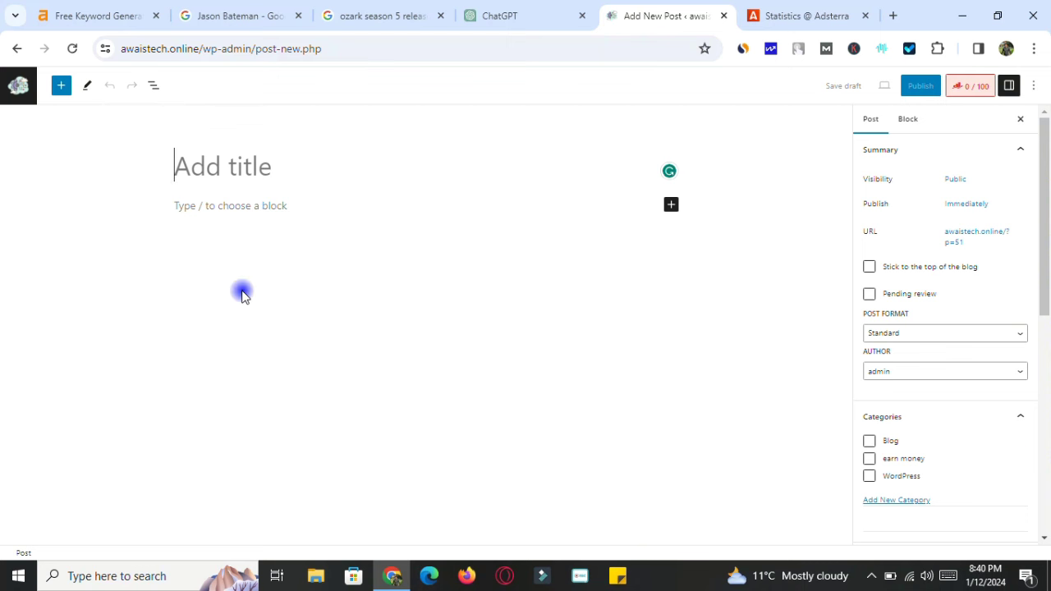
Look through the open keyword research pages and check Google's search suggestions for "ozark season 5 release date".
click(108, 16)
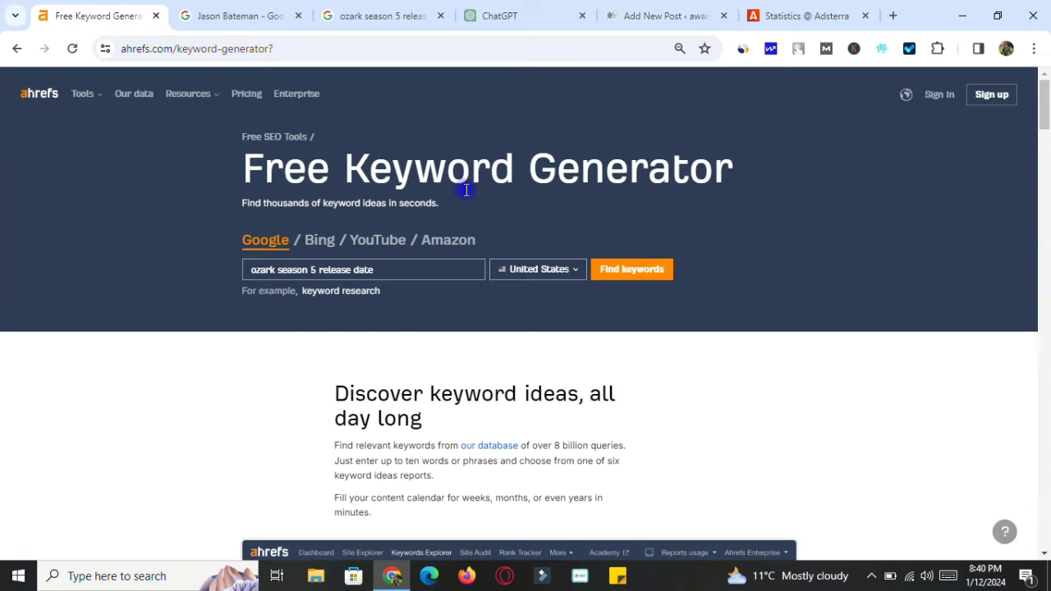
click(244, 9)
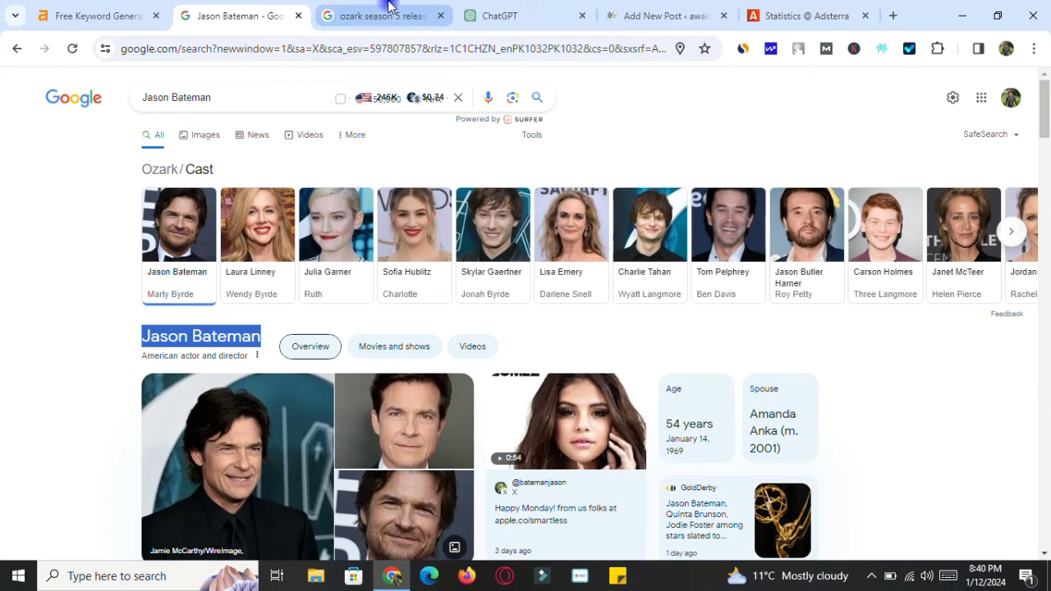
click(389, 7)
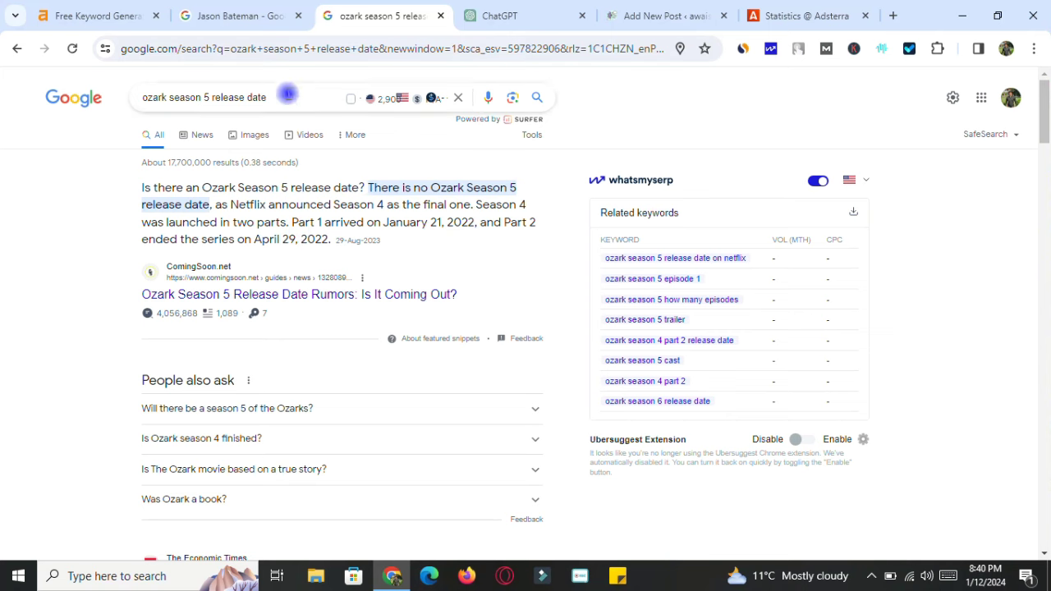
drag(211, 98, 184, 97)
click(277, 98)
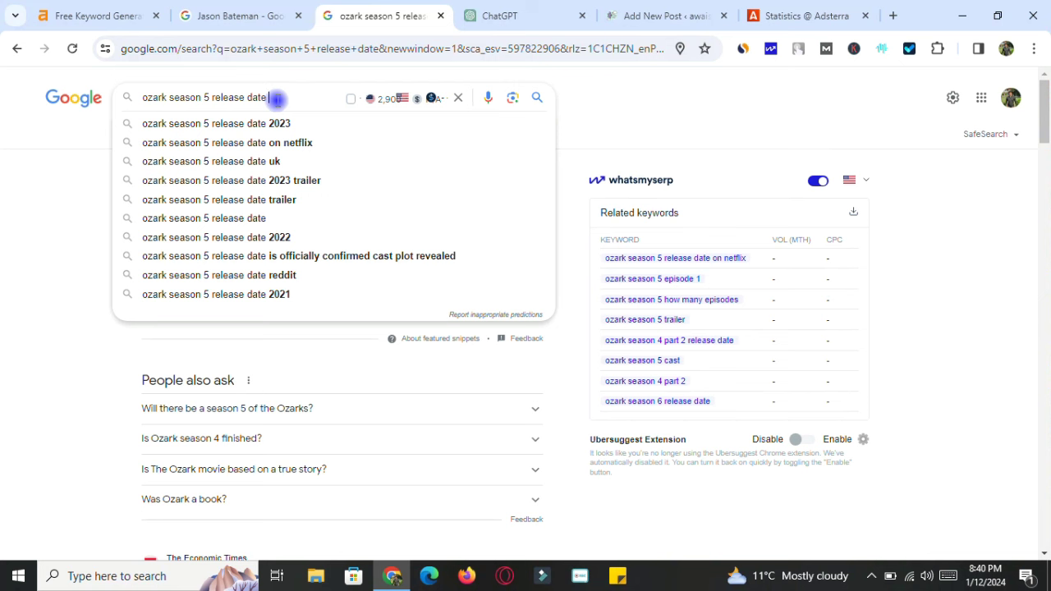
key(BackSpace)
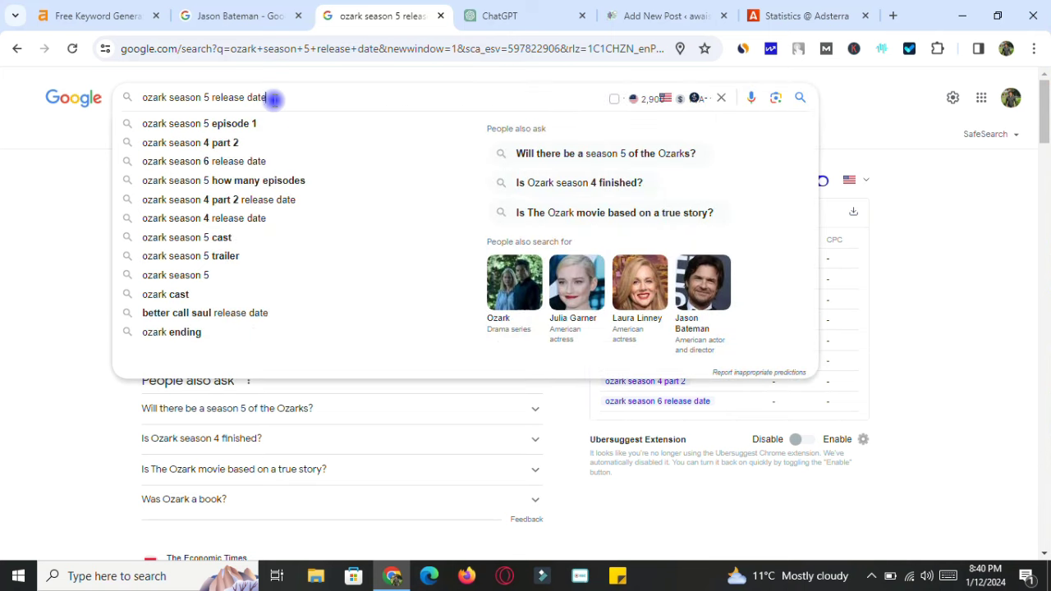
drag(274, 99, 131, 103)
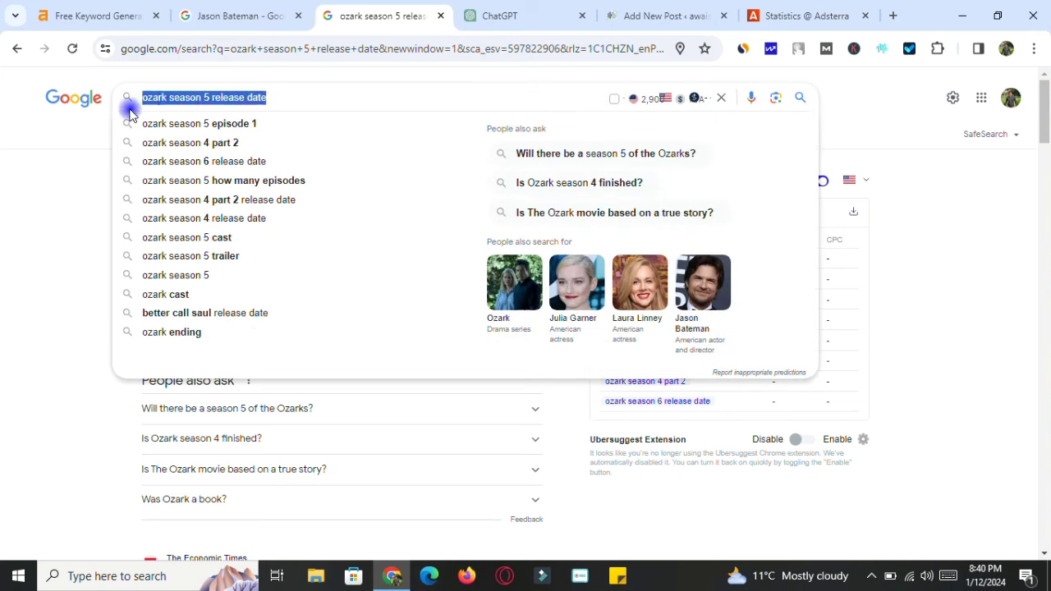
click(90, 200)
Generate Google keyword ideas for "ozark season 5 release date" in the United States with the Ahrefs Free Keyword Generator, completing the human verification.
click(94, 16)
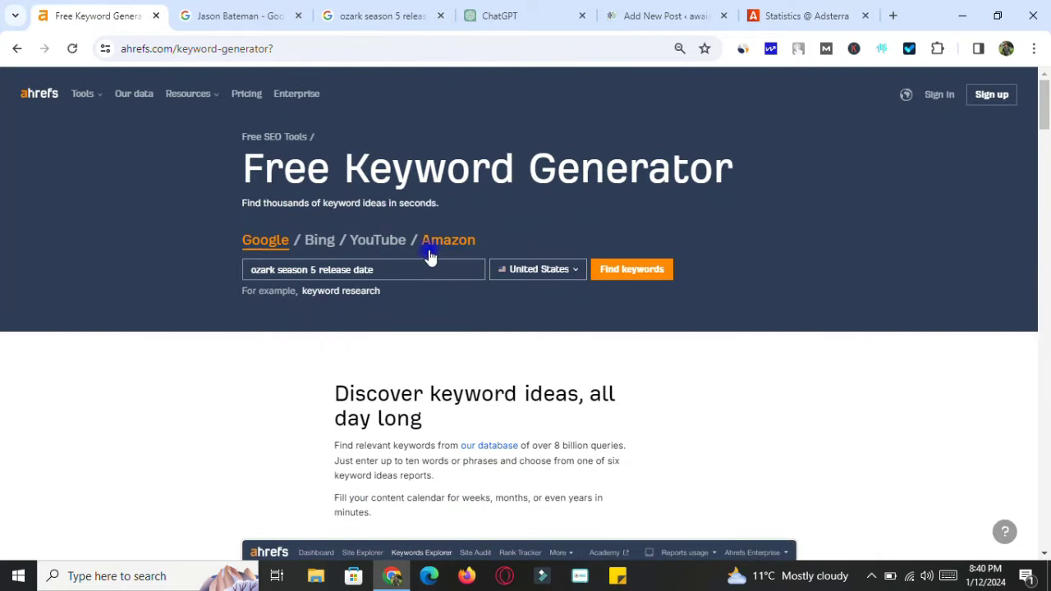
click(148, 47)
drag(179, 47, 99, 47)
click(753, 215)
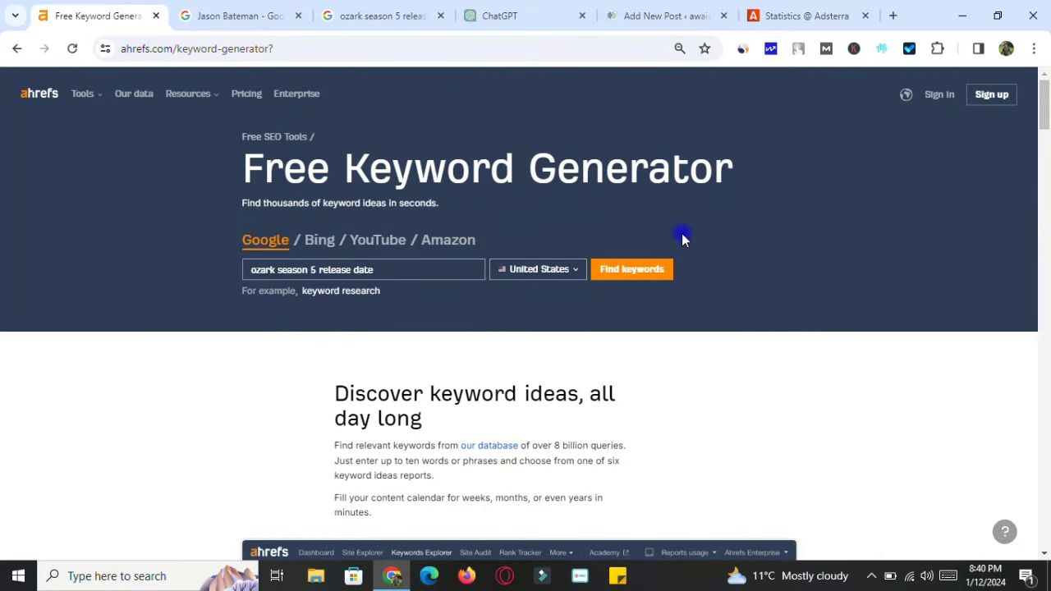
click(636, 274)
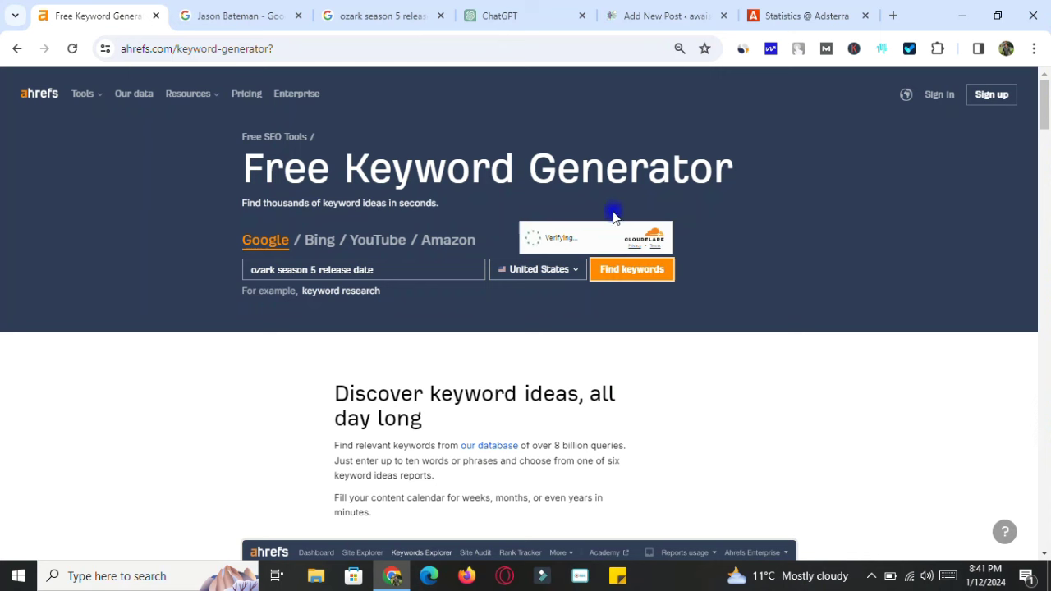
click(561, 243)
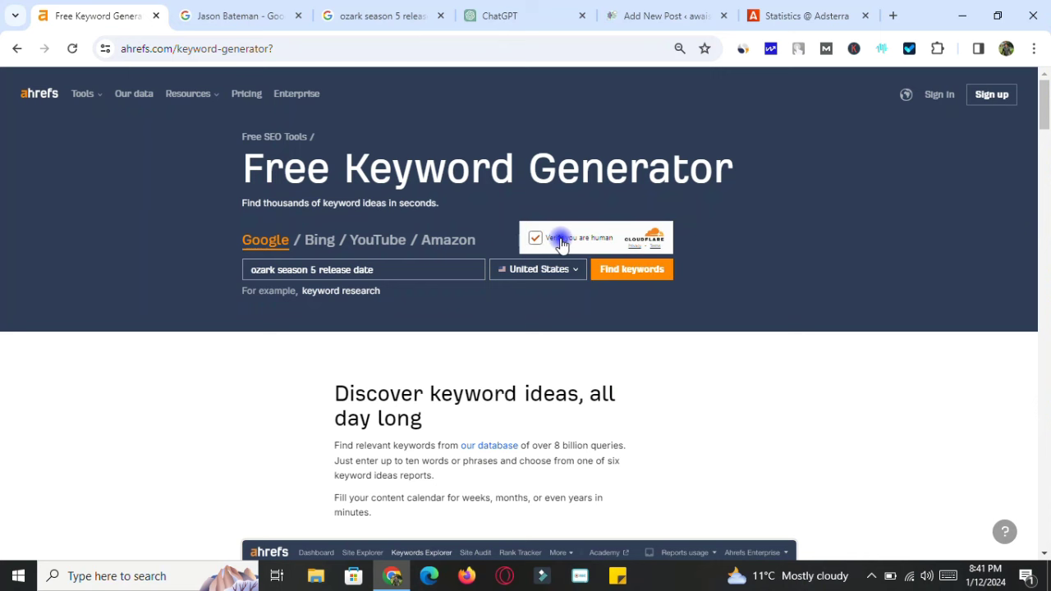
click(617, 270)
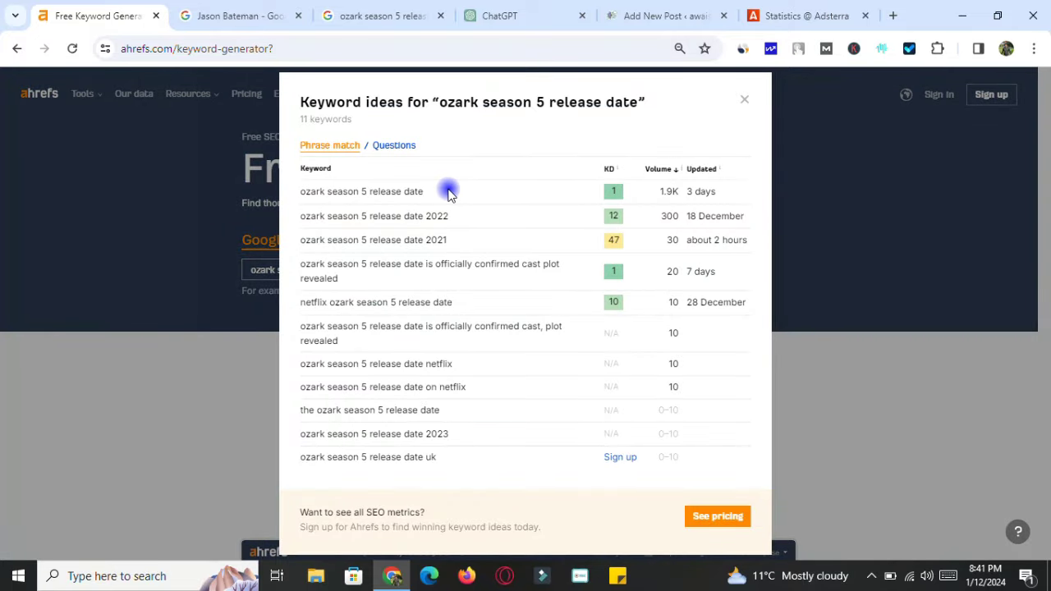
Check the keyword difficulty and search volume of "ozark season 5 release date", and close the keyword ideas.
drag(438, 190, 322, 191)
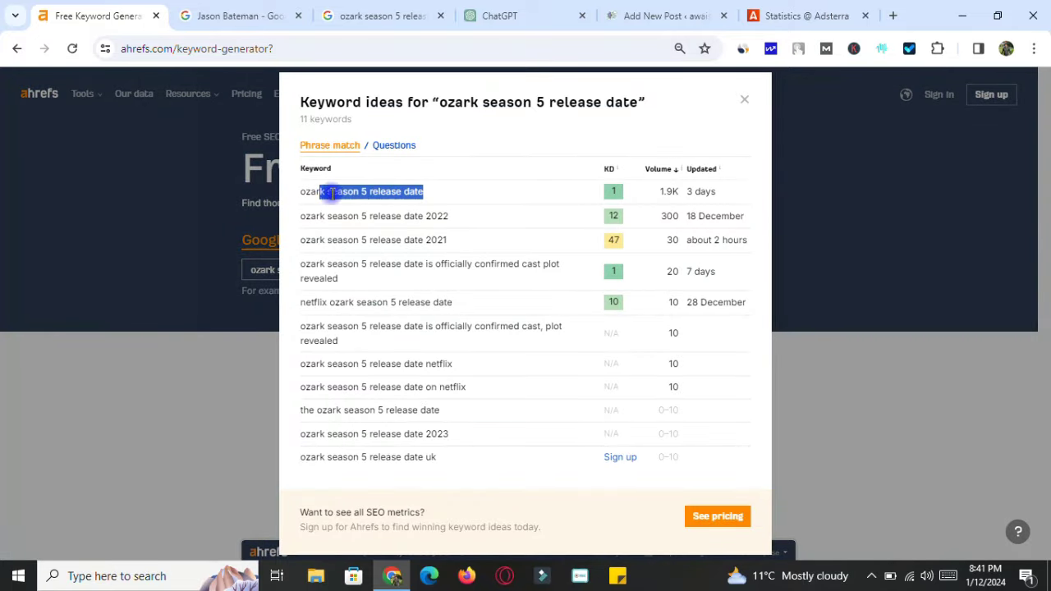
click(588, 191)
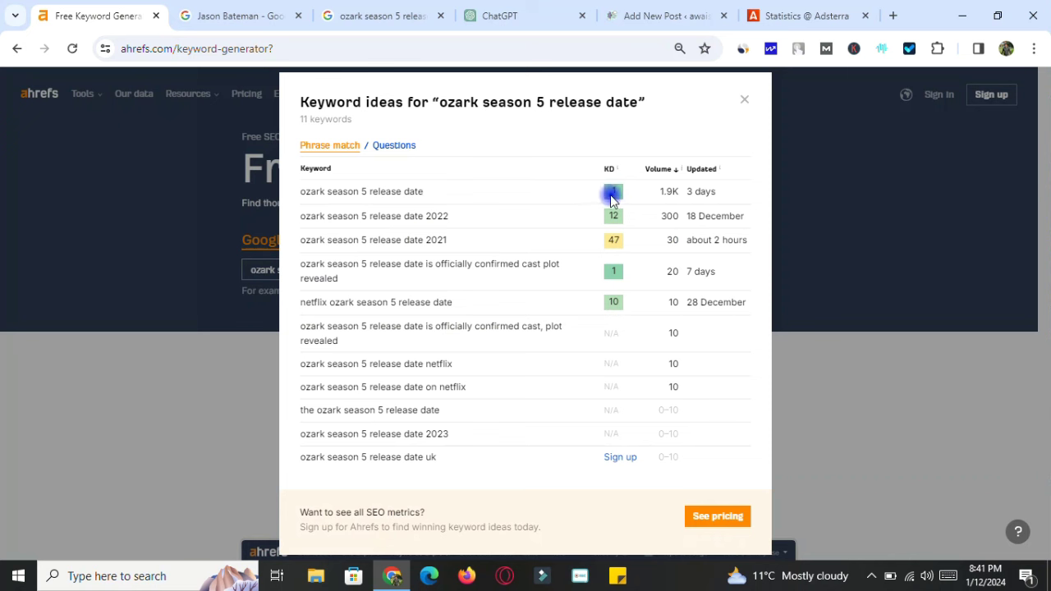
drag(619, 193, 681, 203)
click(746, 102)
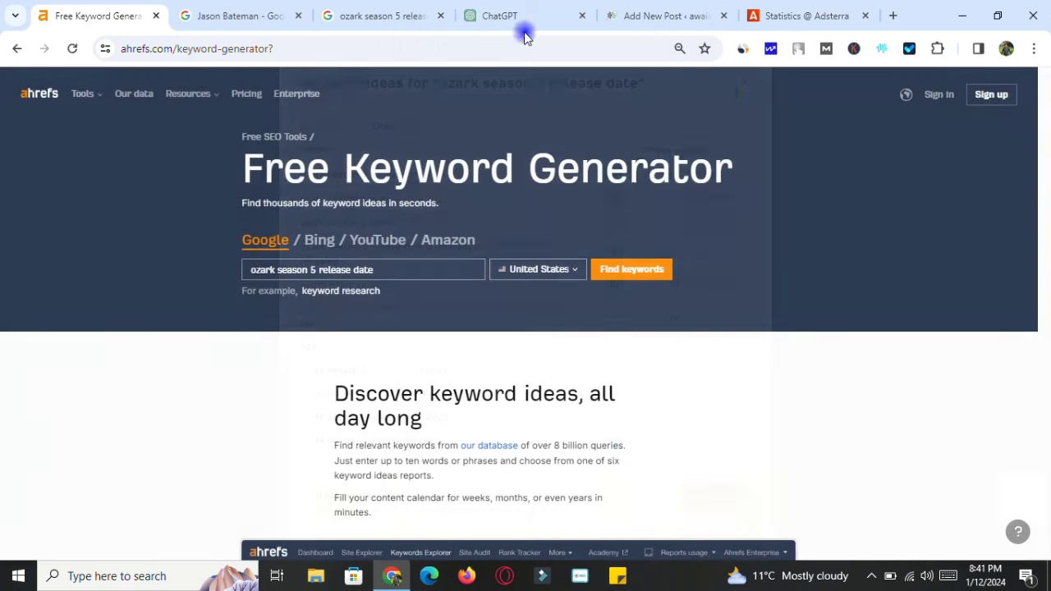
Return to the Google results for "ozark season 5 release date" and look over the suggested related searches.
click(238, 16)
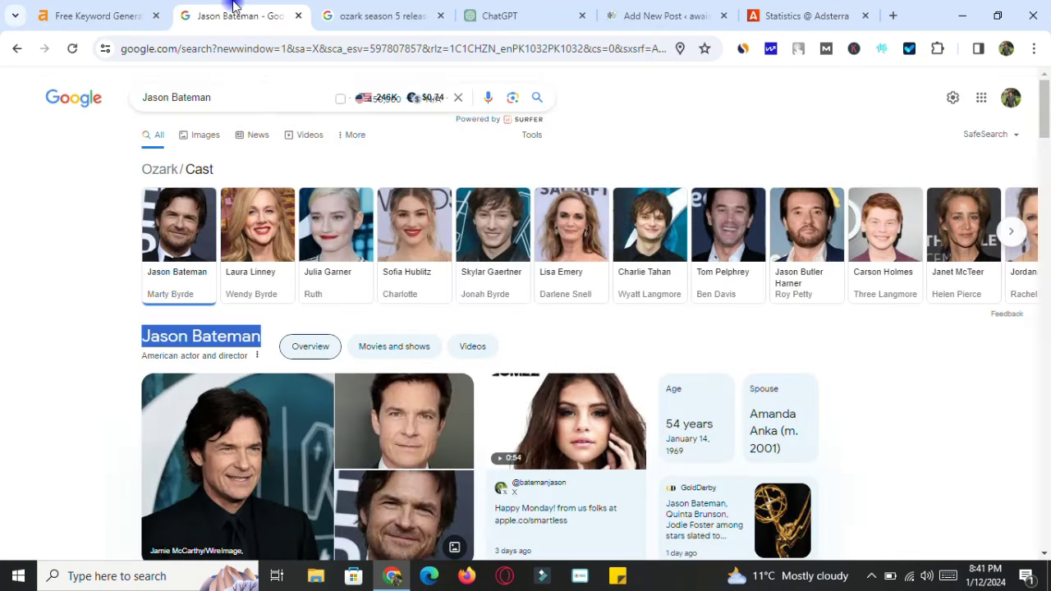
click(374, 16)
click(276, 97)
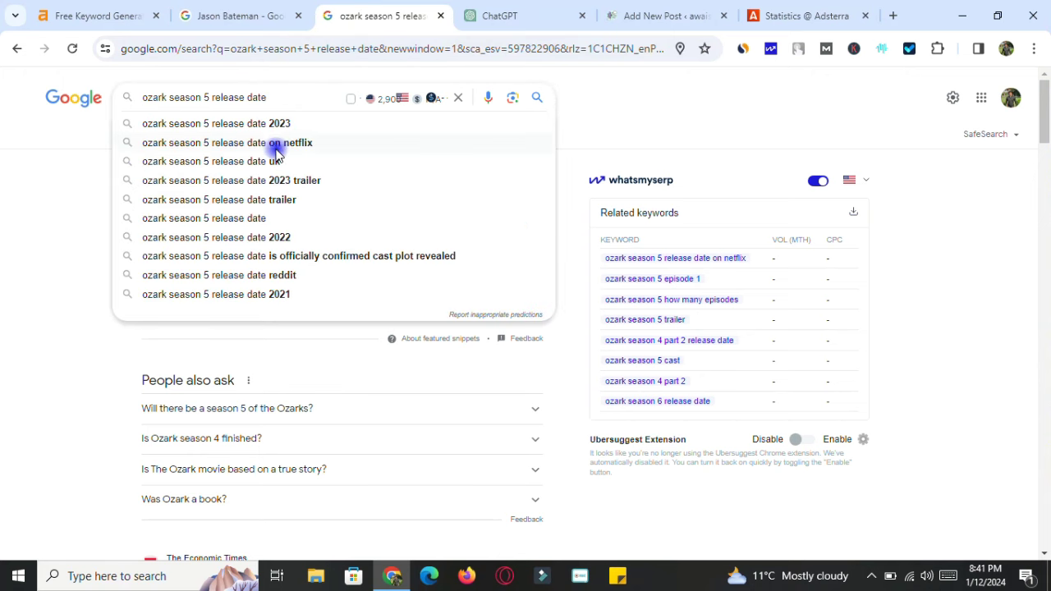
click(22, 291)
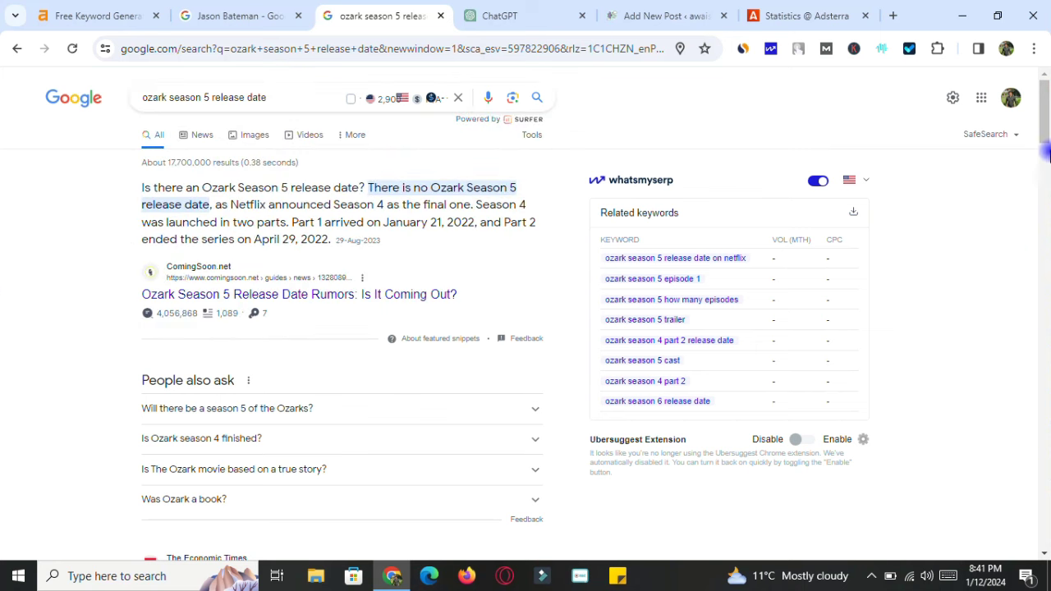
Open the ComingSoon.net article "Ozark Season 5 Release Date Rumors: Is It Coming Out?" in a new tab and bring it up.
right_click(400, 302)
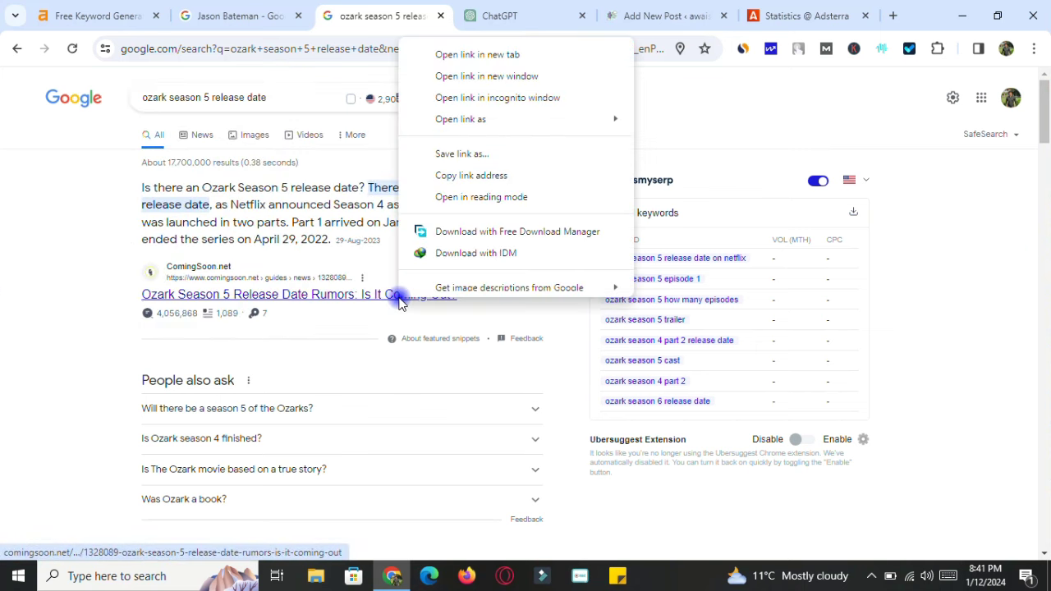
click(480, 58)
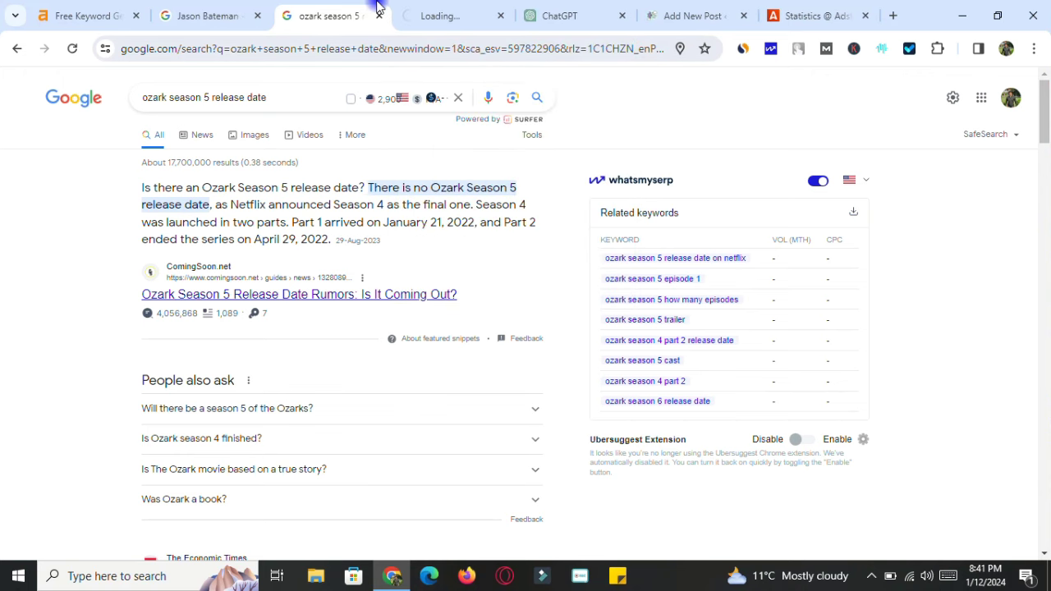
drag(1045, 113, 1043, 91)
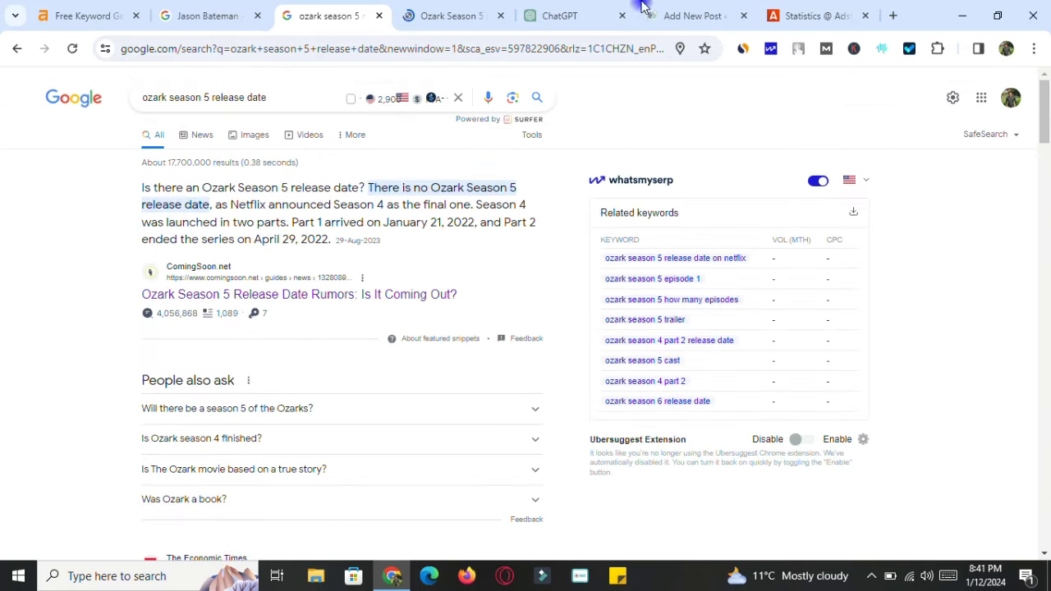
click(459, 10)
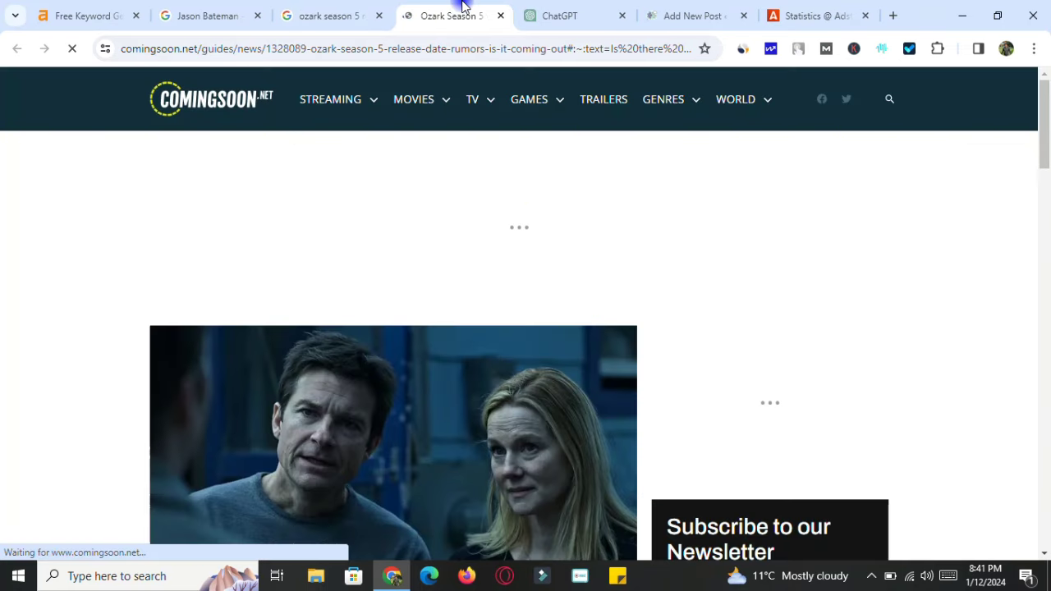
Copy the headline "Ozark Season 5 Release Date Rumors: Is It Coming Out?" from the ComingSoon.net article.
drag(1045, 112, 1045, 206)
double_click(492, 156)
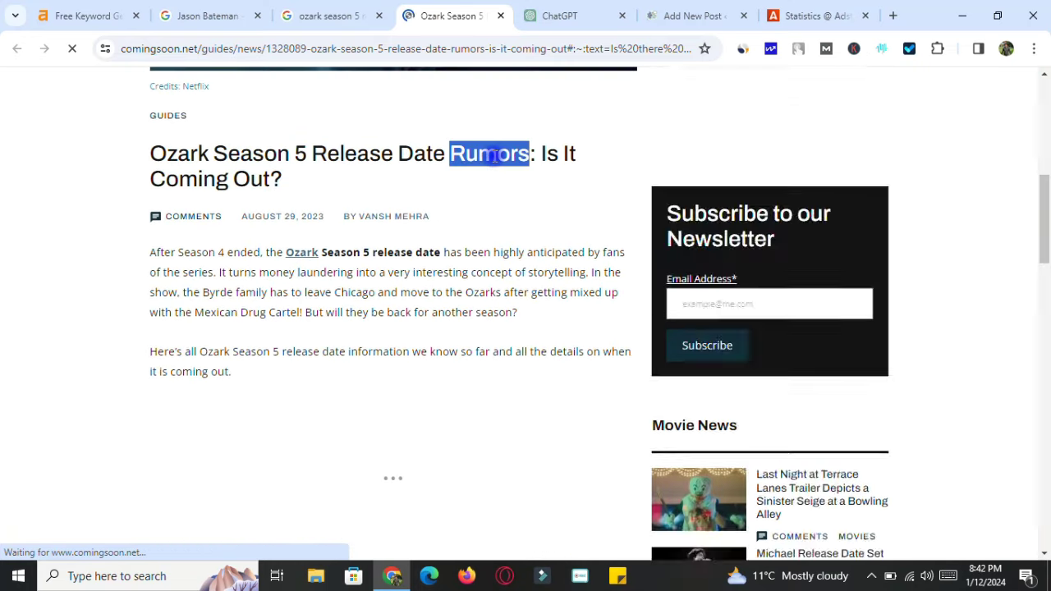
click(492, 155)
right_click(497, 156)
click(518, 172)
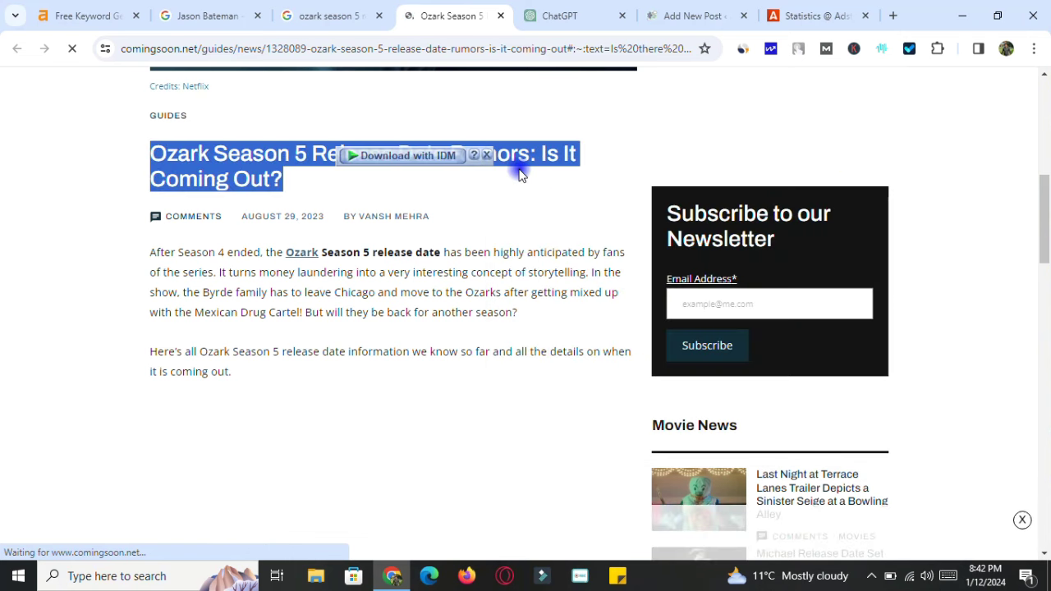
click(518, 170)
drag(1044, 241, 1043, 197)
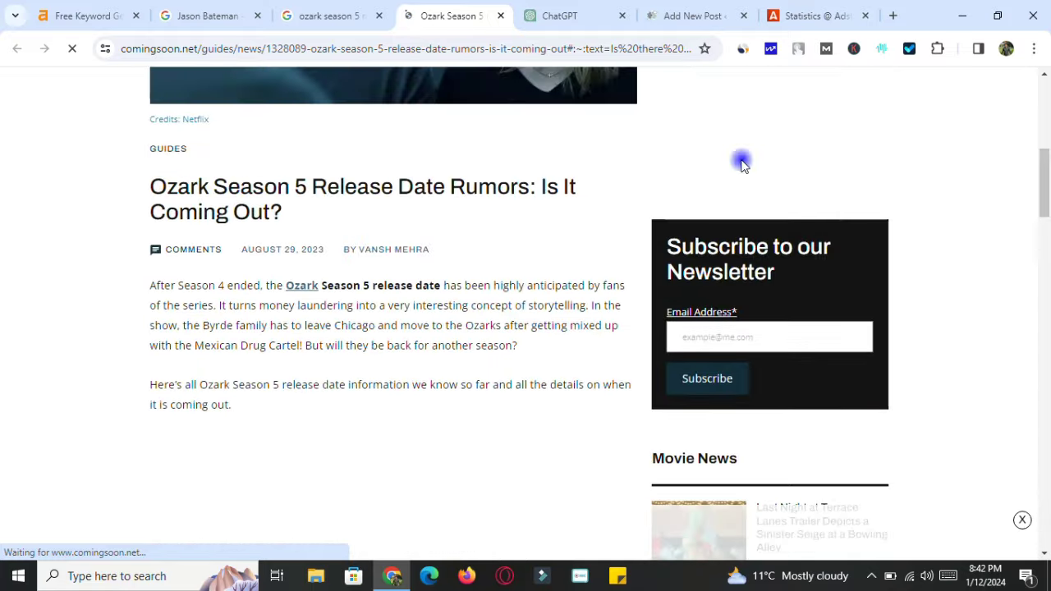
triple_click(327, 187)
click(326, 187)
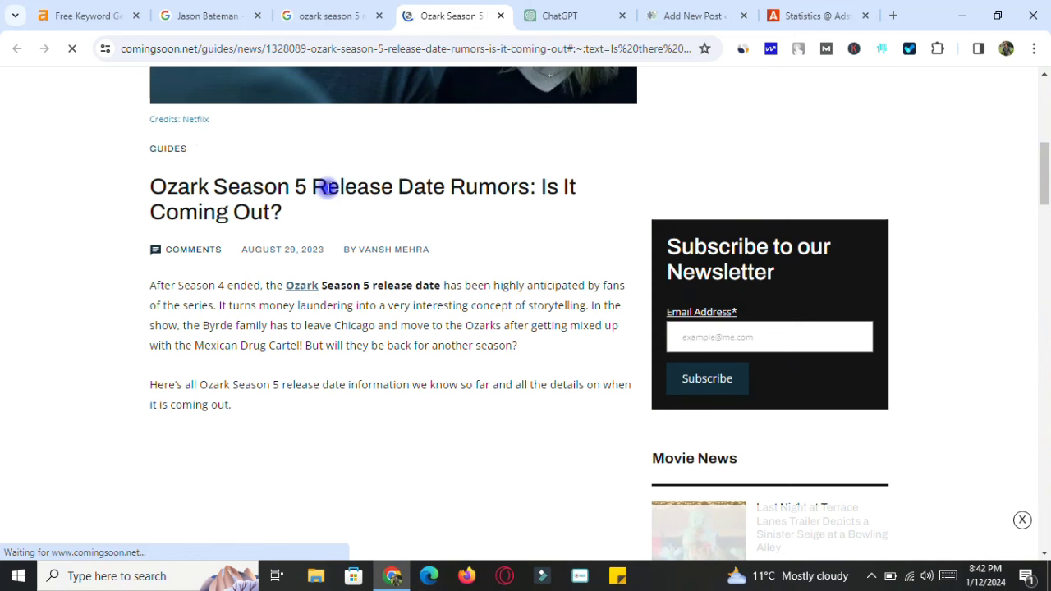
Switch to ChatGPT and choose the public AIPRM prompt "Human Written |100% Unique |SEO Optimized Article".
click(539, 21)
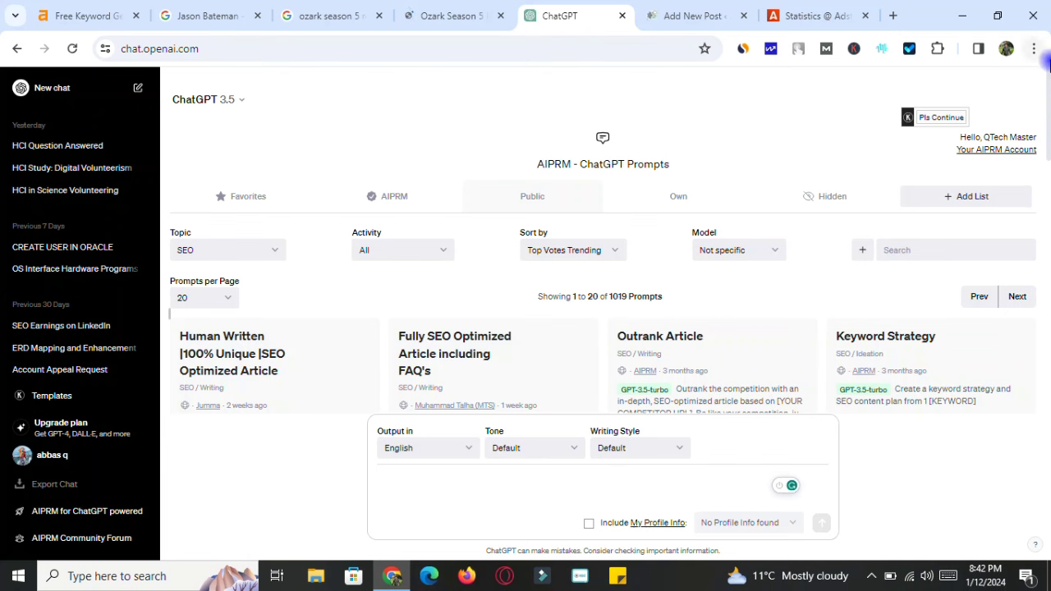
drag(1045, 99, 1046, 109)
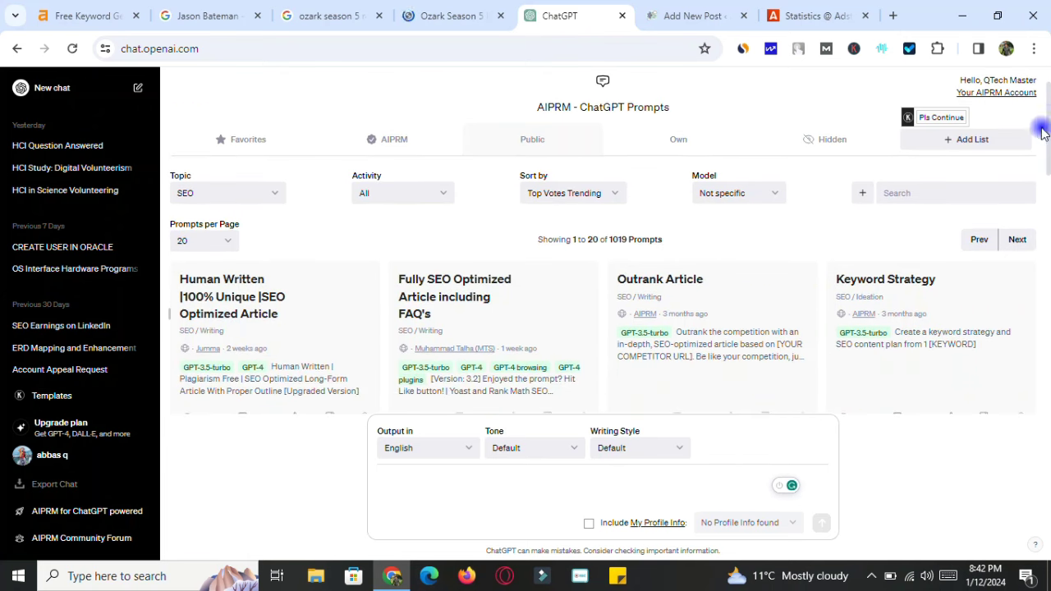
click(326, 382)
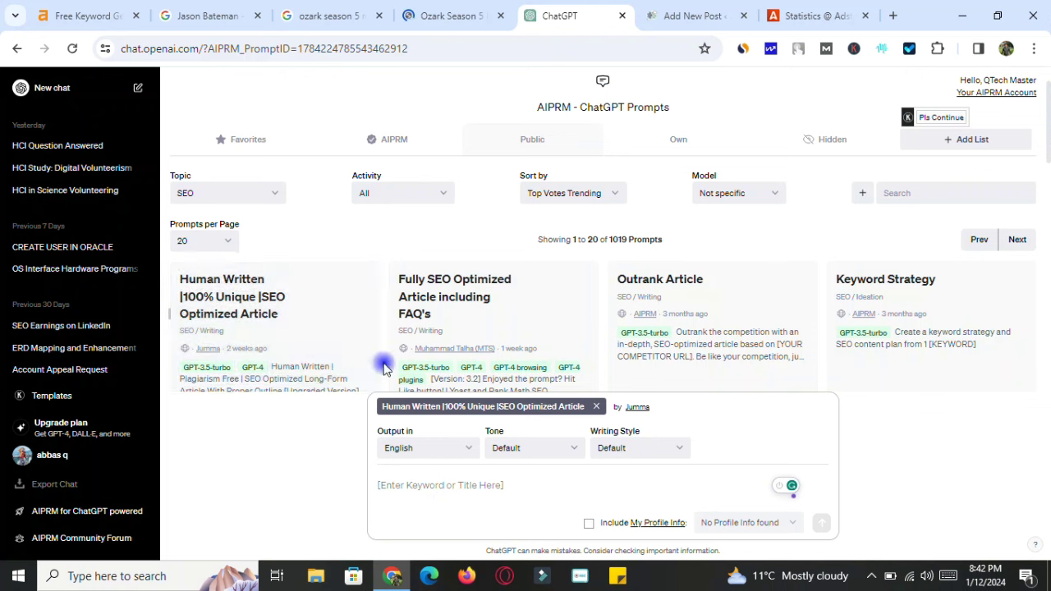
Generate an article with the chosen prompt from the pasted title "Ozark Season 5 Release Date Rumors: Is It Coming Out?".
click(467, 490)
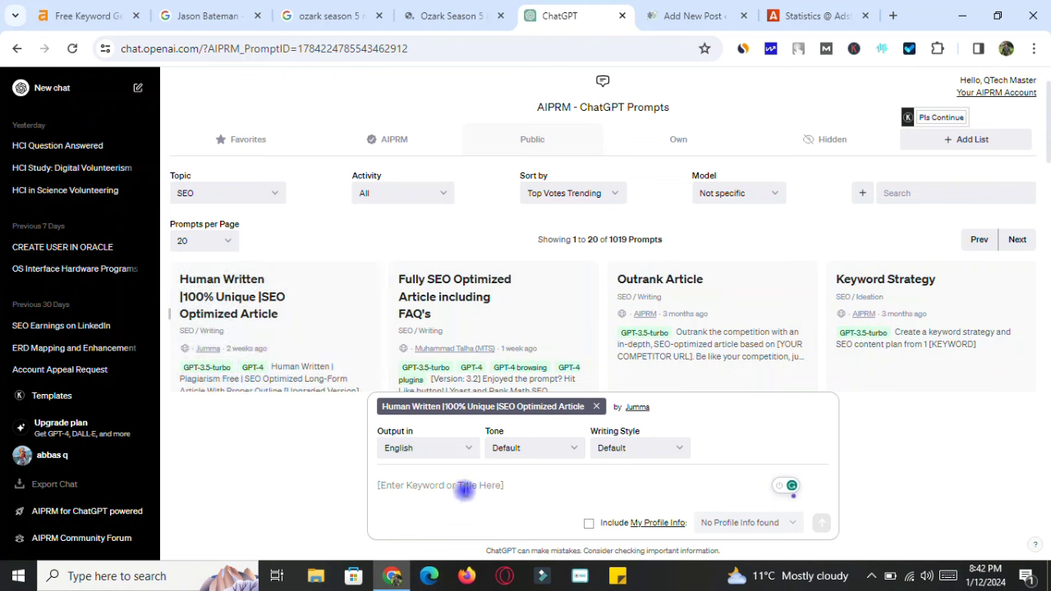
key(ctrl+v)
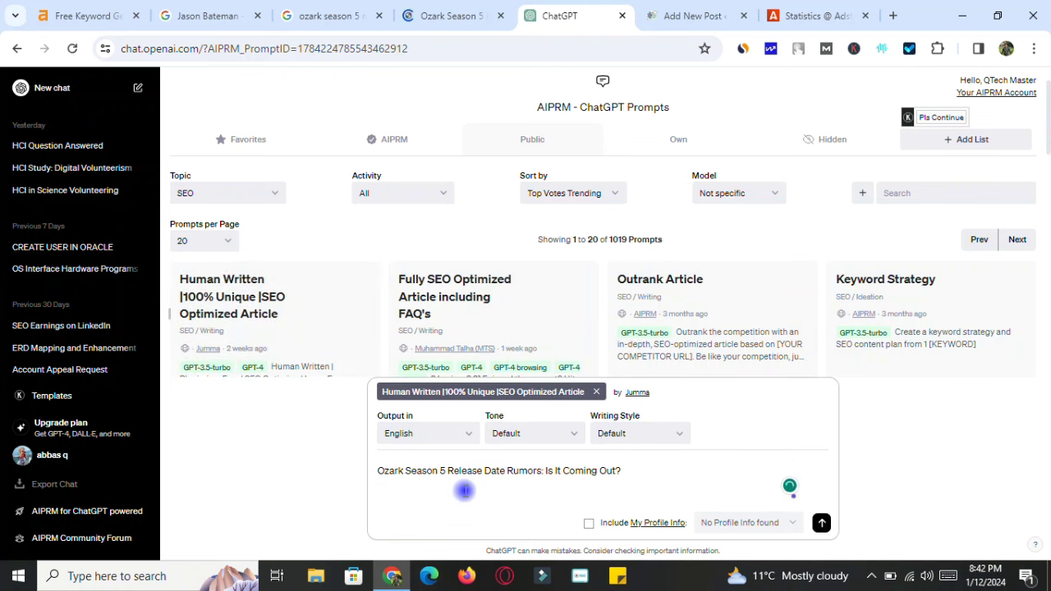
key(BackSpace)
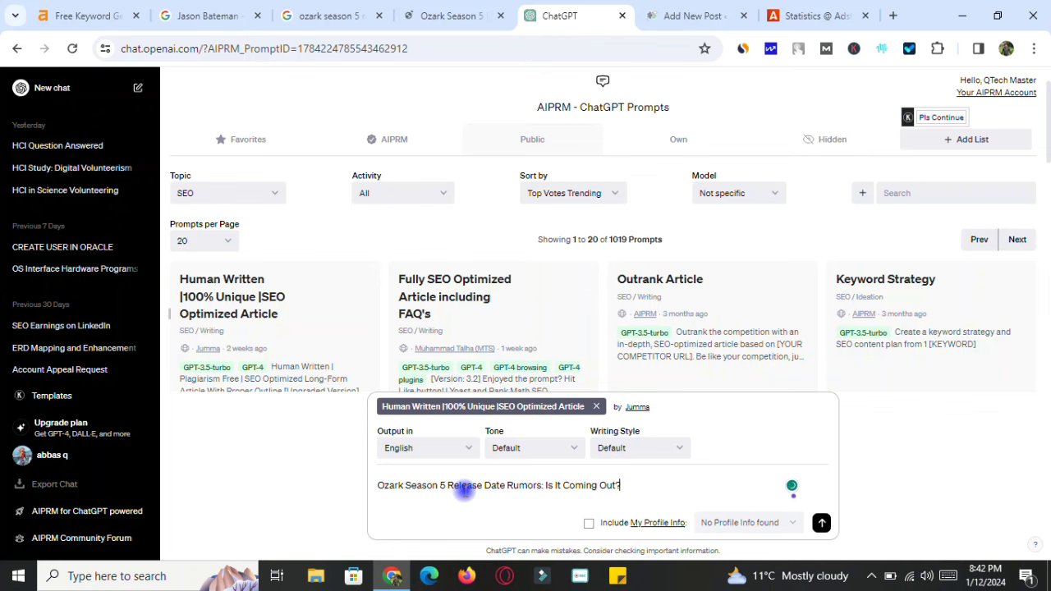
key(Return)
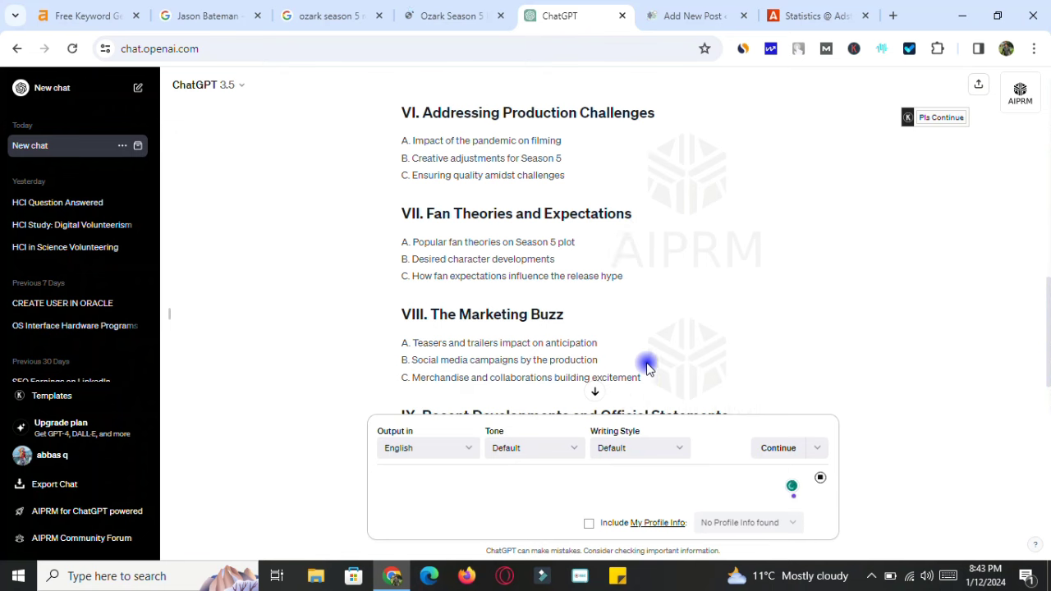
click(594, 392)
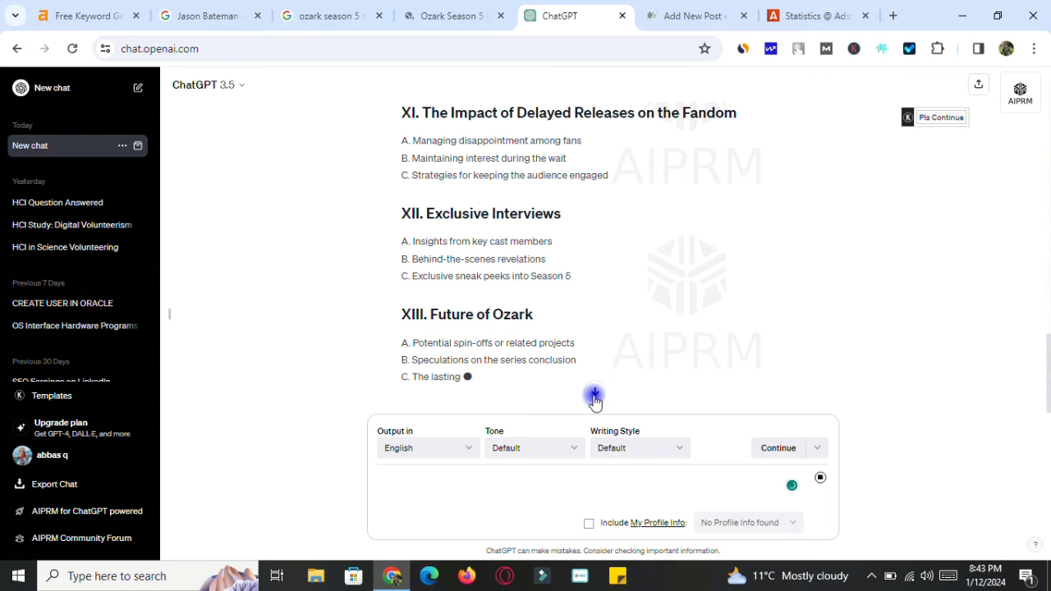
Return to the Google results for "ozark season 5 release date" and look over the competing articles.
click(423, 13)
click(330, 6)
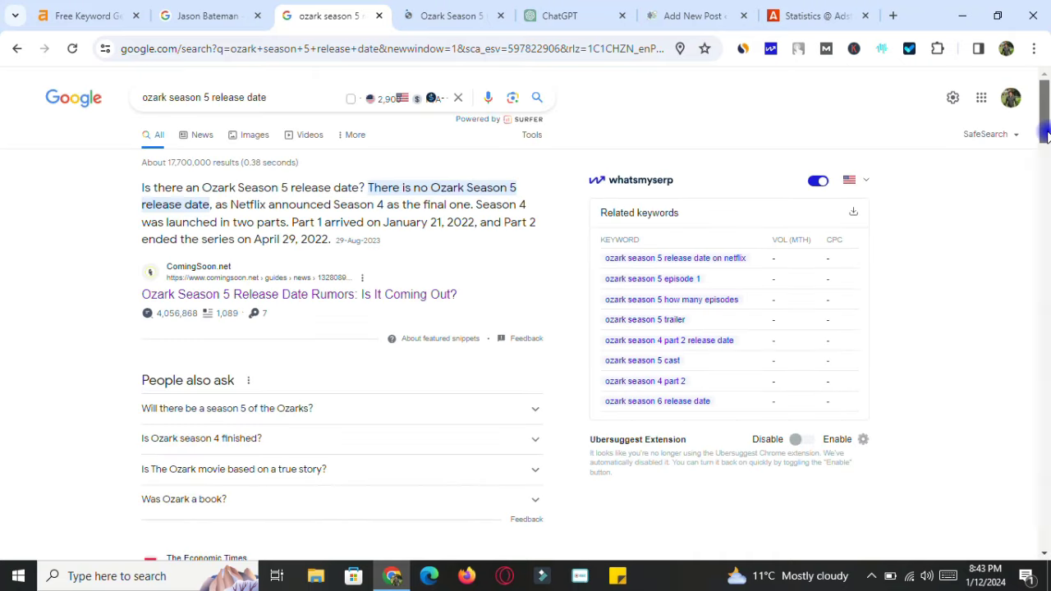
scroll(1047, 156, down, 4)
scroll(1045, 176, down, 1)
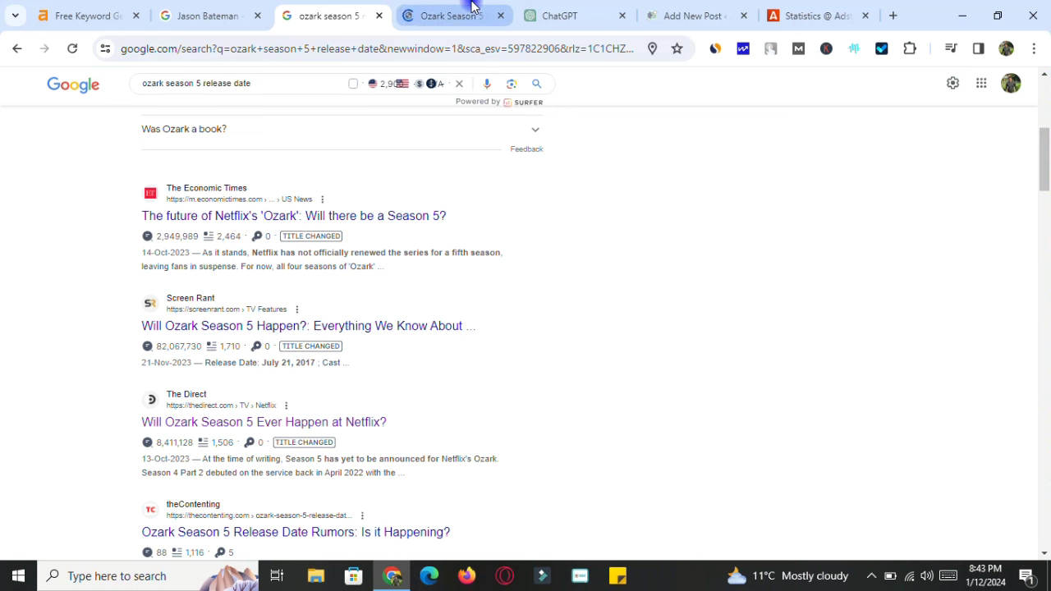
Switch back to ChatGPT and read through the generated outline, FAQs and opening of the Ozark article.
click(549, 11)
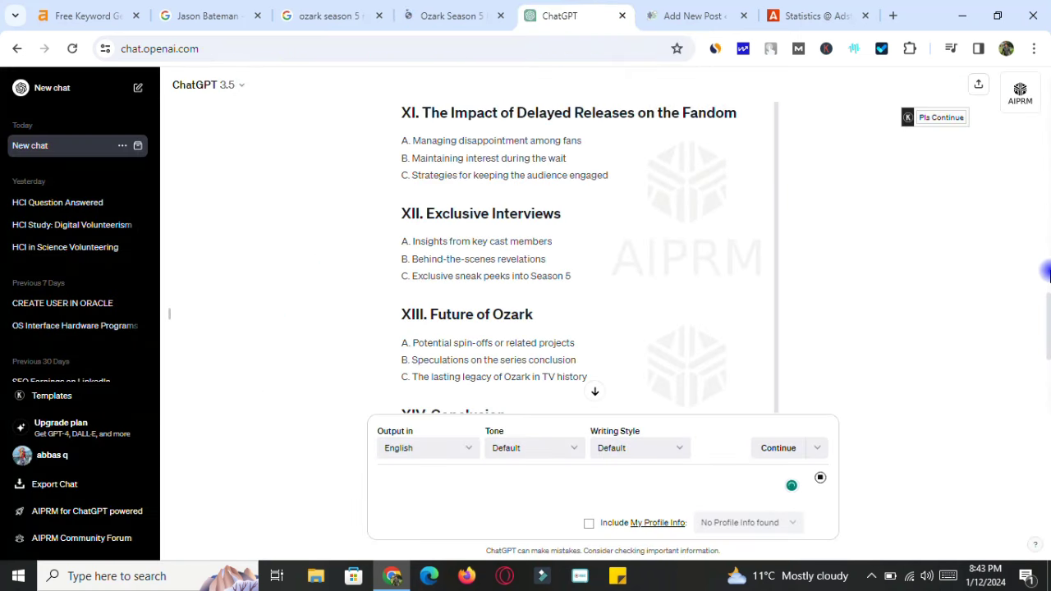
drag(1047, 319, 1046, 425)
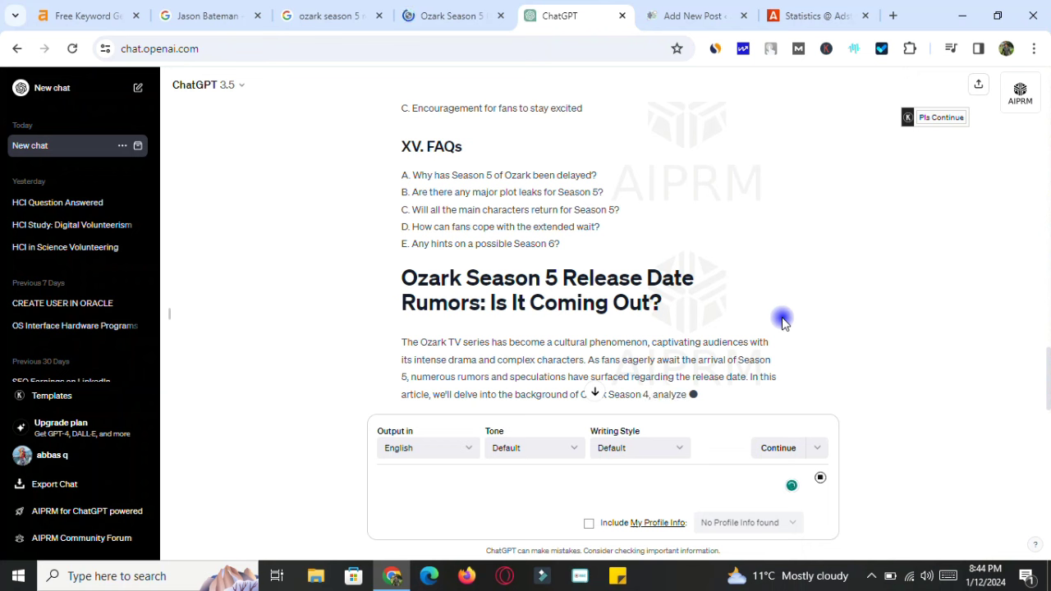
click(595, 393)
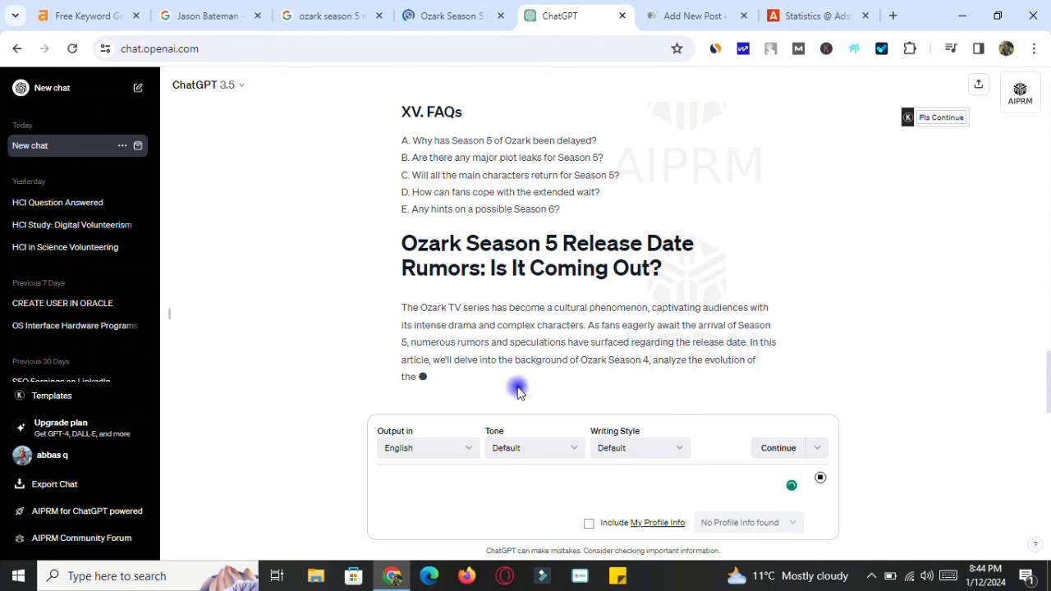
drag(1047, 376, 1045, 176)
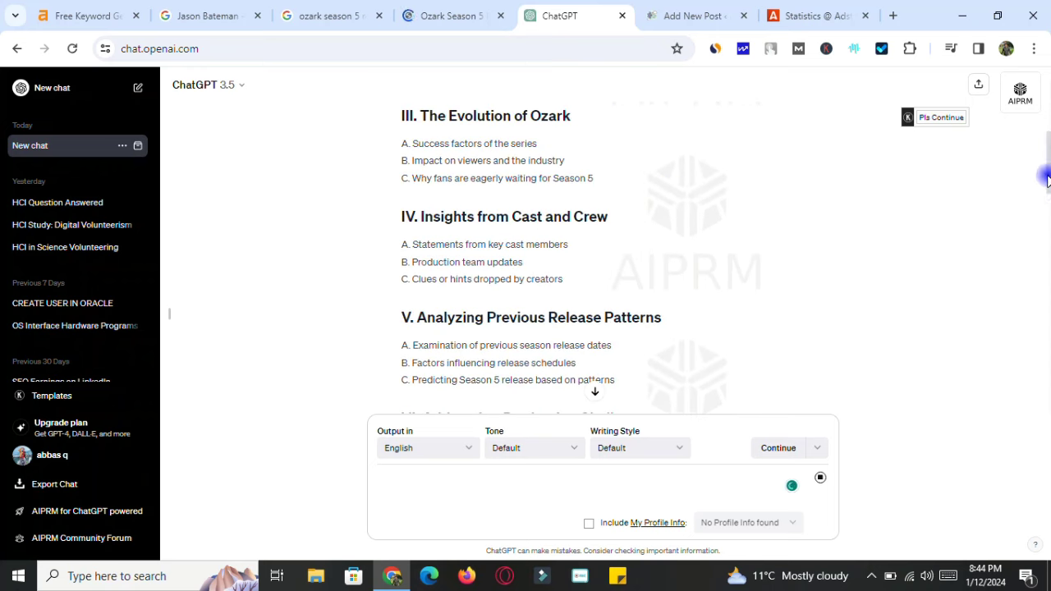
Switch to WordPress, leave the blank new post and open the existing Wednesday Season 2 post for editing.
click(697, 10)
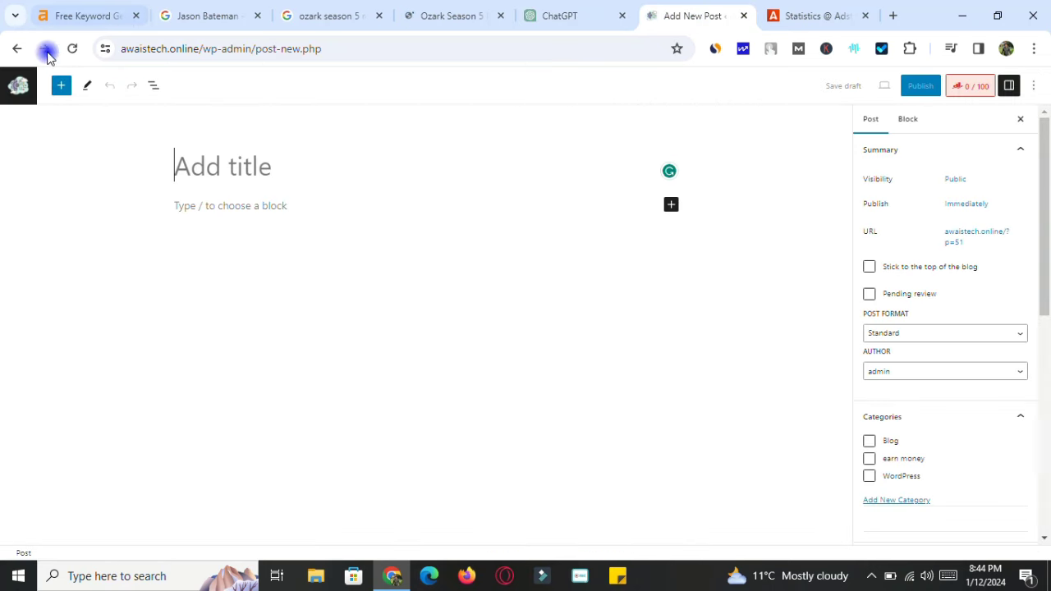
click(17, 48)
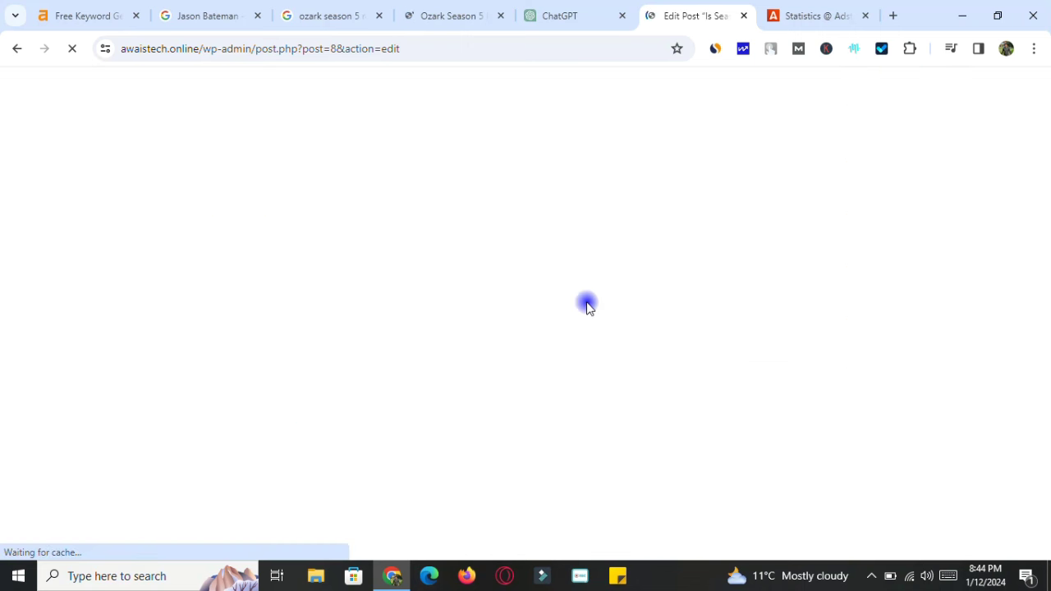
Check in ChatGPT how far the Ozark article has been written and review its first outline sections.
click(584, 7)
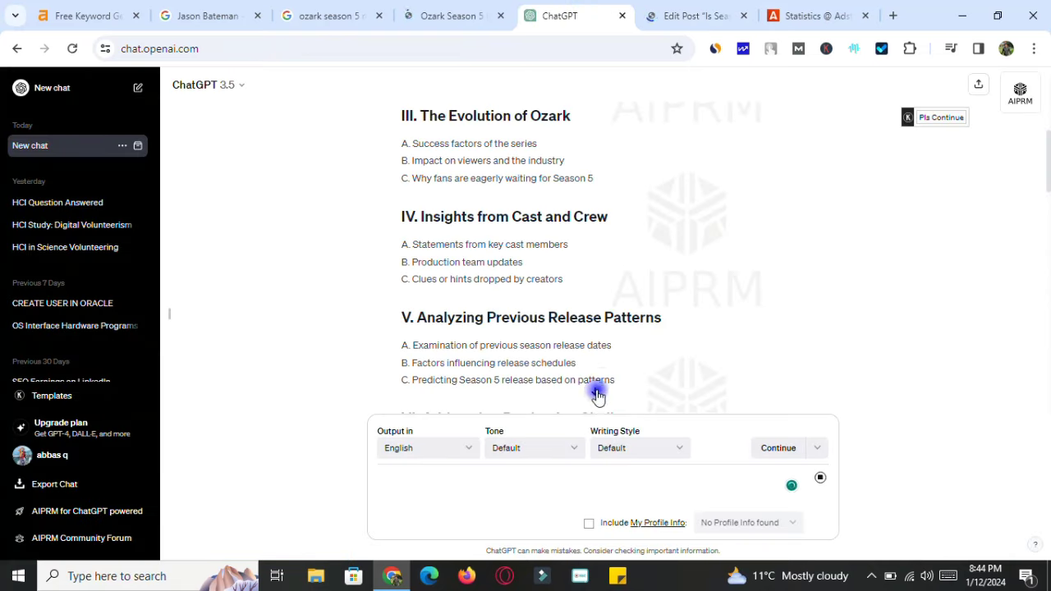
scroll(597, 394, down, 9)
scroll(597, 394, down, 5)
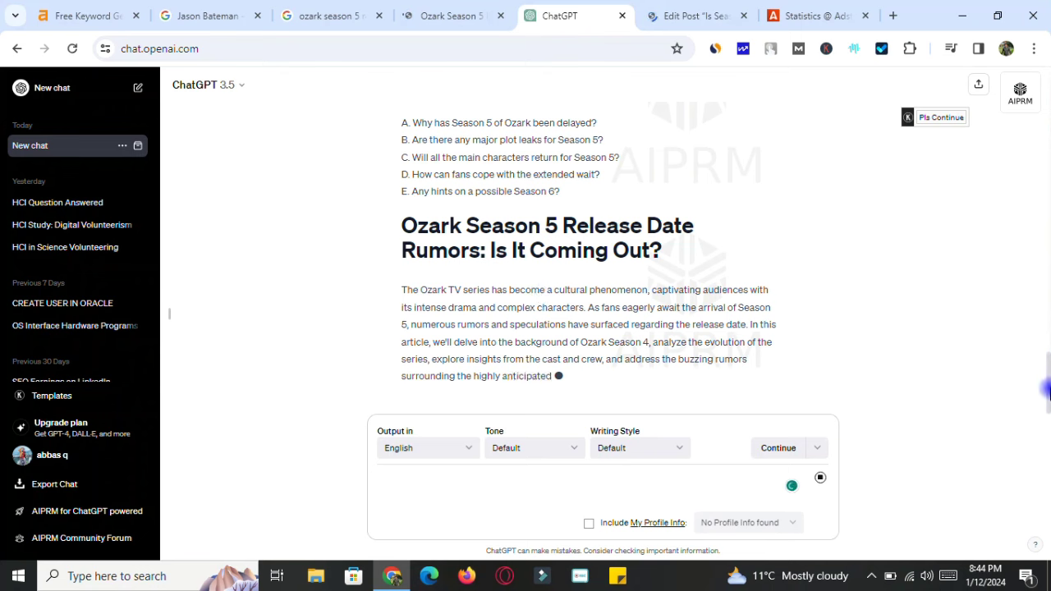
drag(1045, 328, 1046, 139)
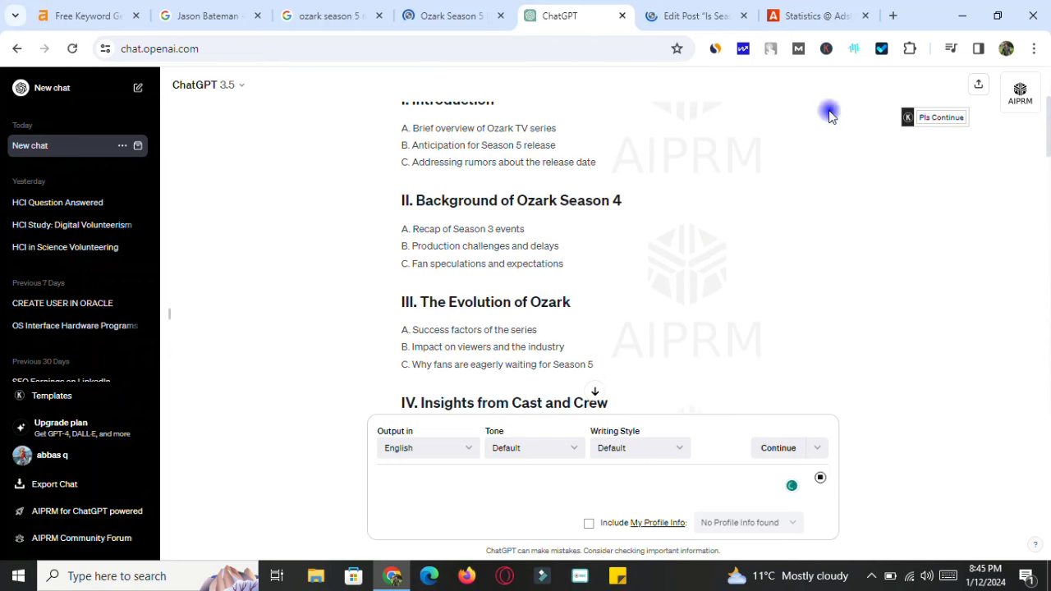
Return to the Wednesday Season 2 post in WordPress and examine its title, introduction, image and numbered sections.
click(674, 8)
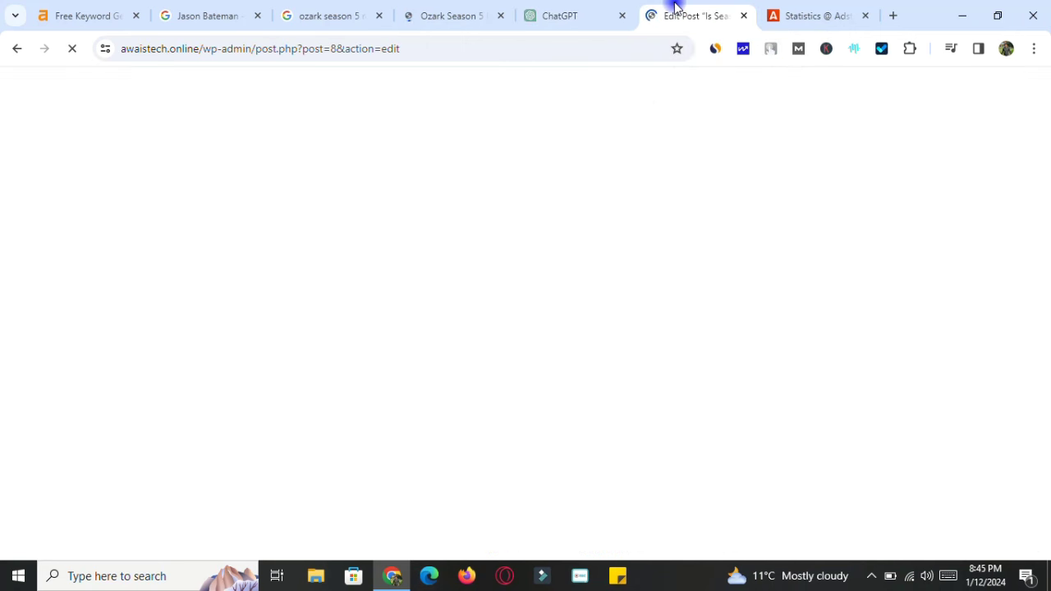
click(581, 22)
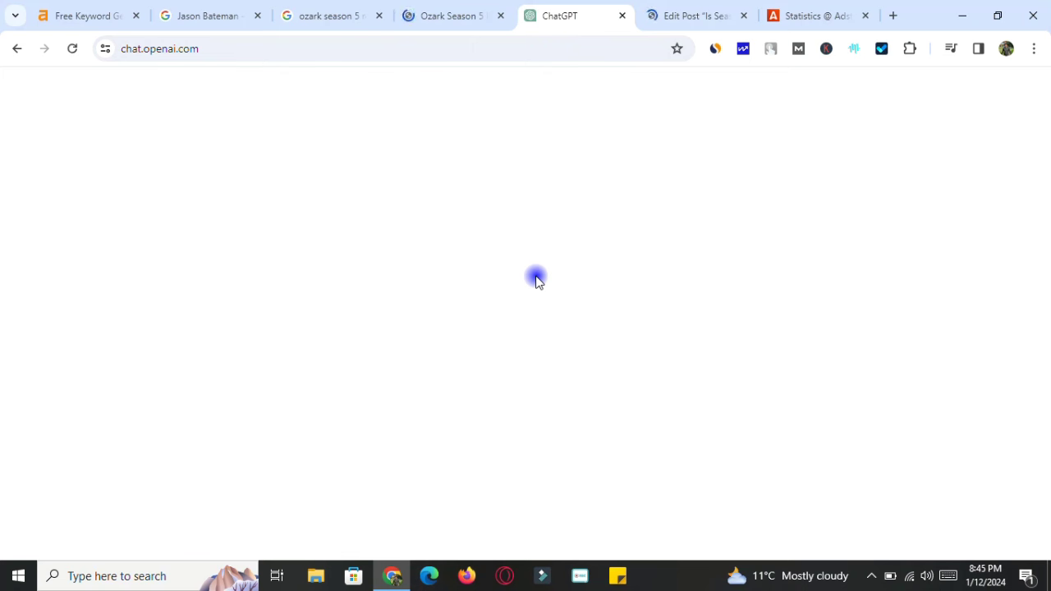
click(688, 15)
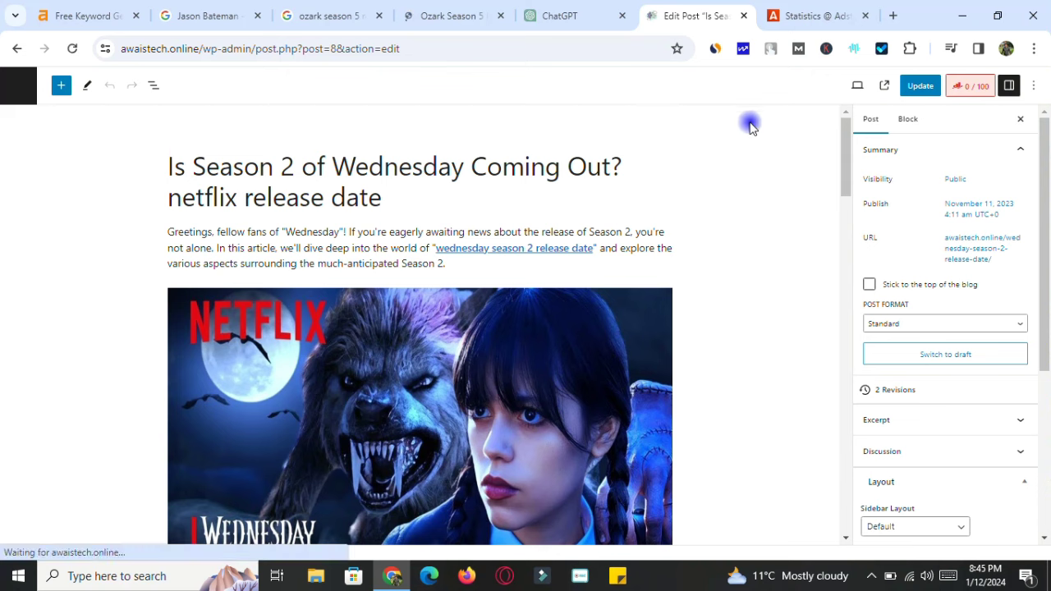
drag(844, 153, 844, 159)
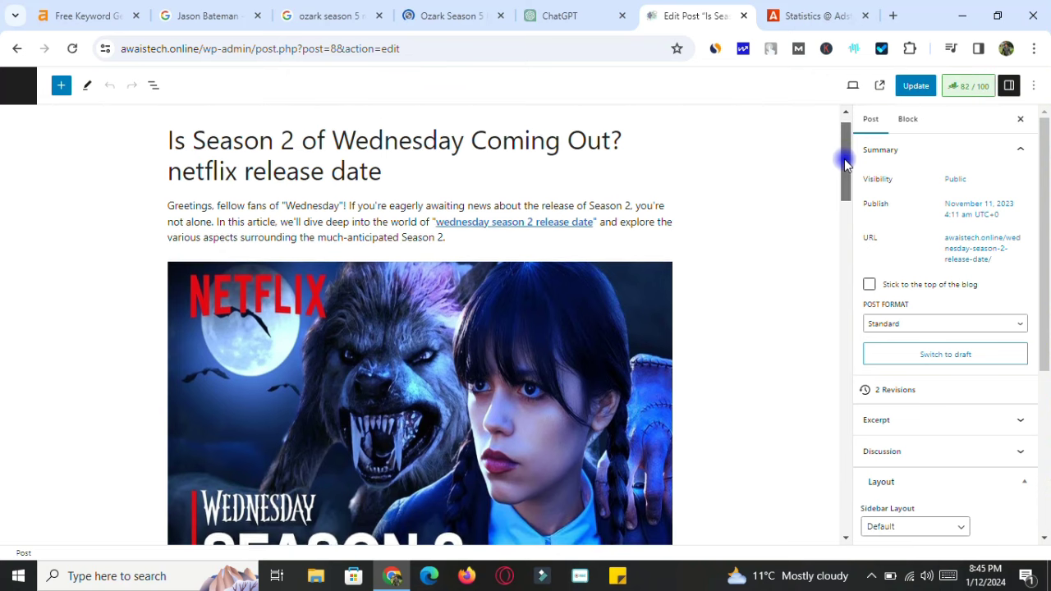
drag(300, 202, 389, 231)
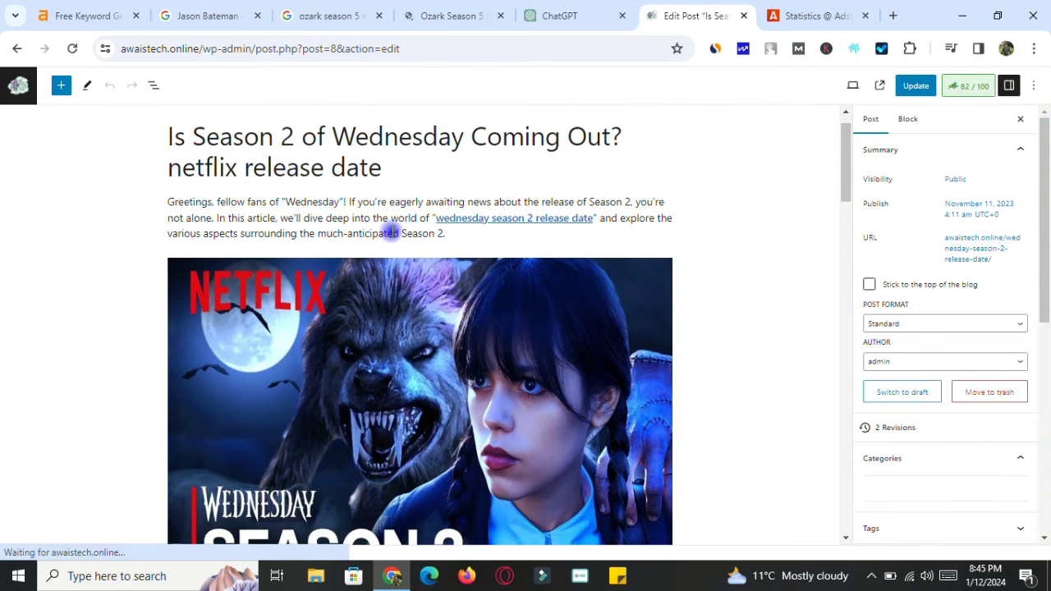
click(797, 175)
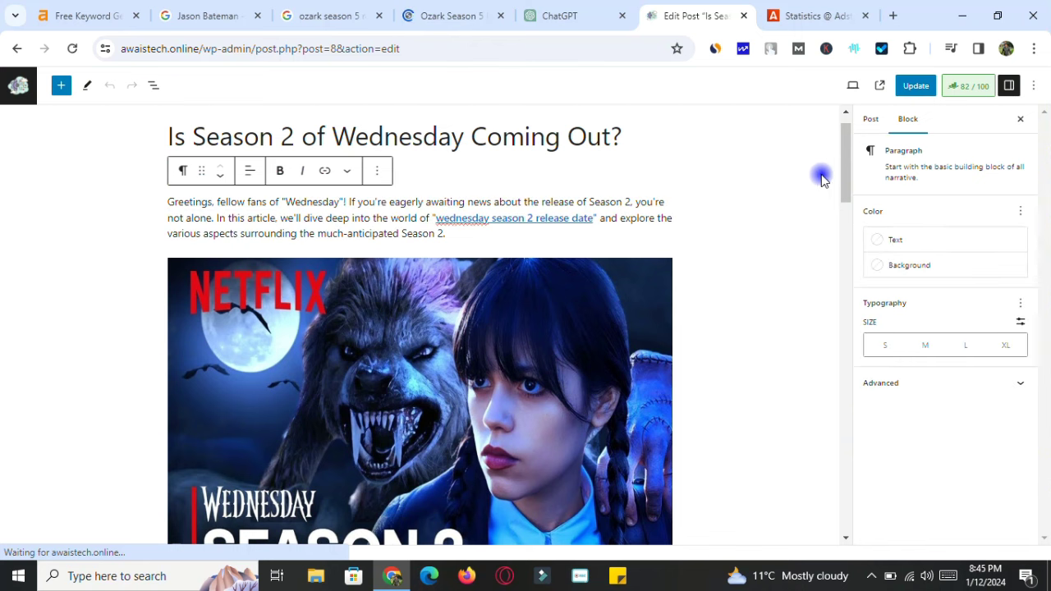
drag(844, 183, 543, 302)
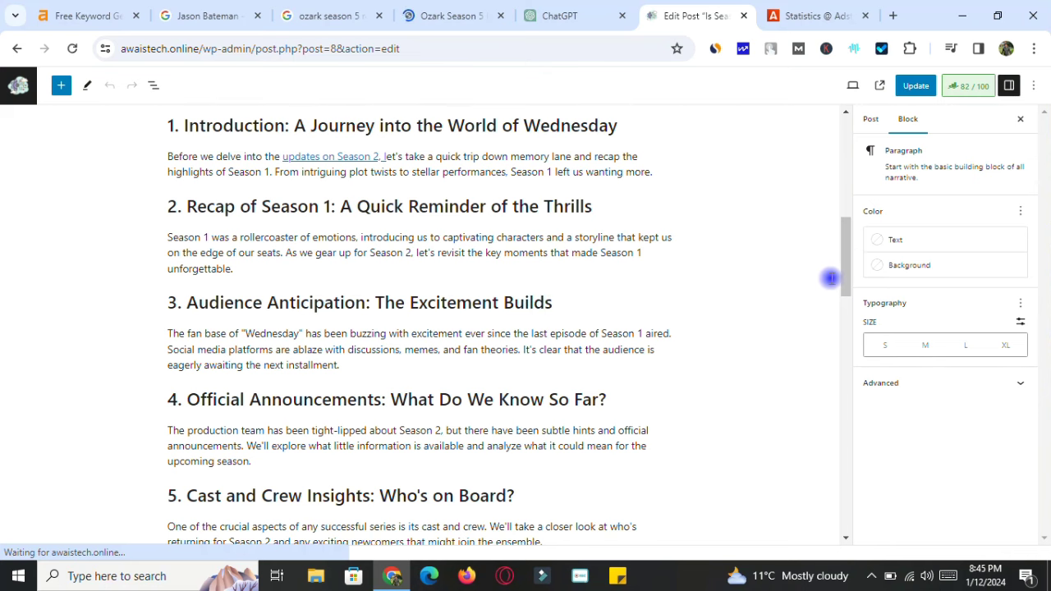
click(858, 275)
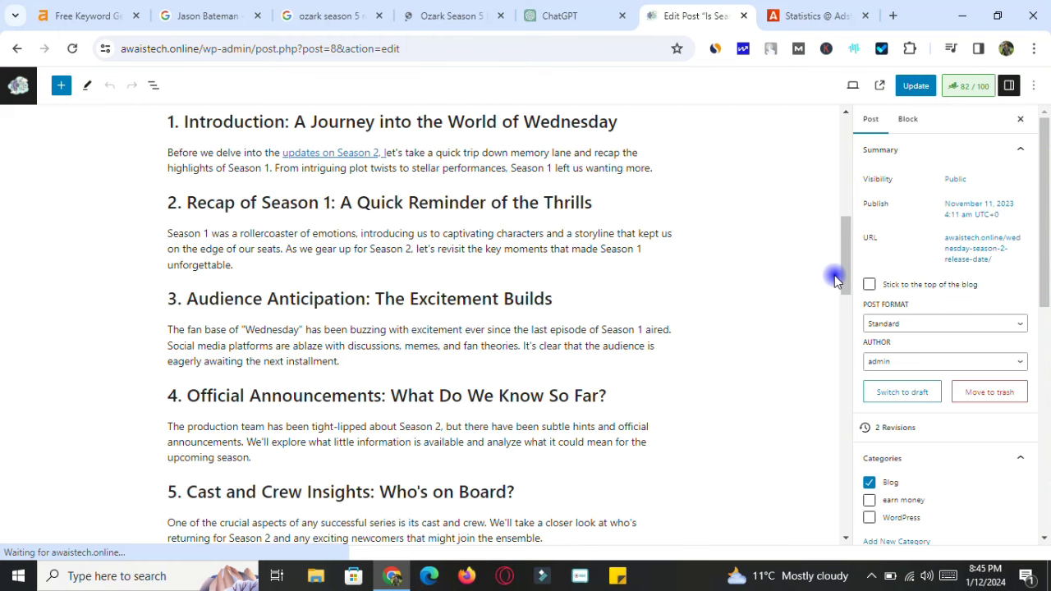
drag(843, 274, 819, 399)
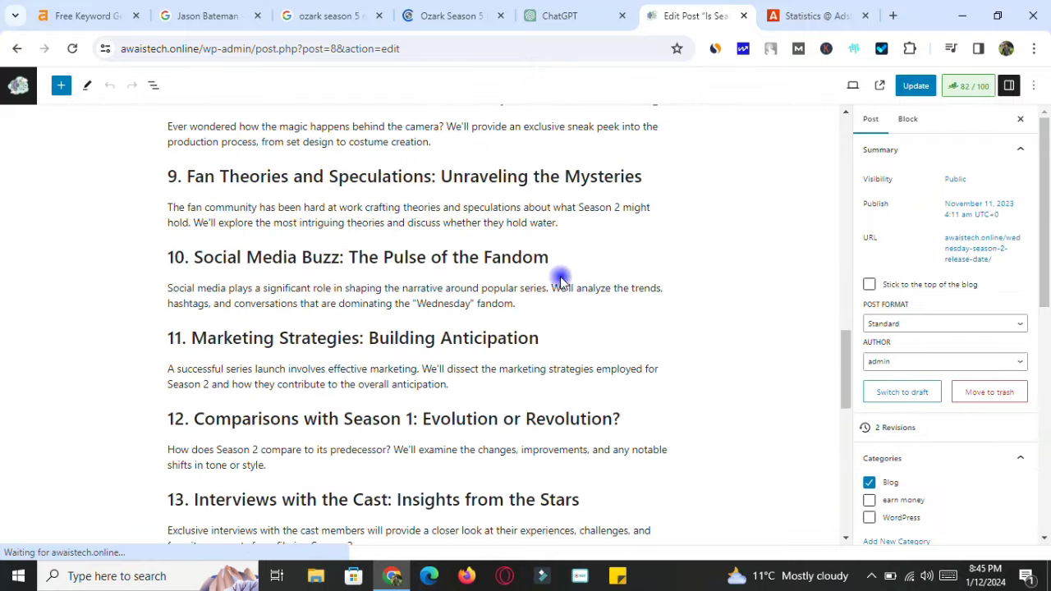
Examine the headings "Fan Theories and Speculations" and "Social Media Buzz" and the paragraph between them, highlighting their text.
double_click(537, 258)
drag(455, 257, 444, 255)
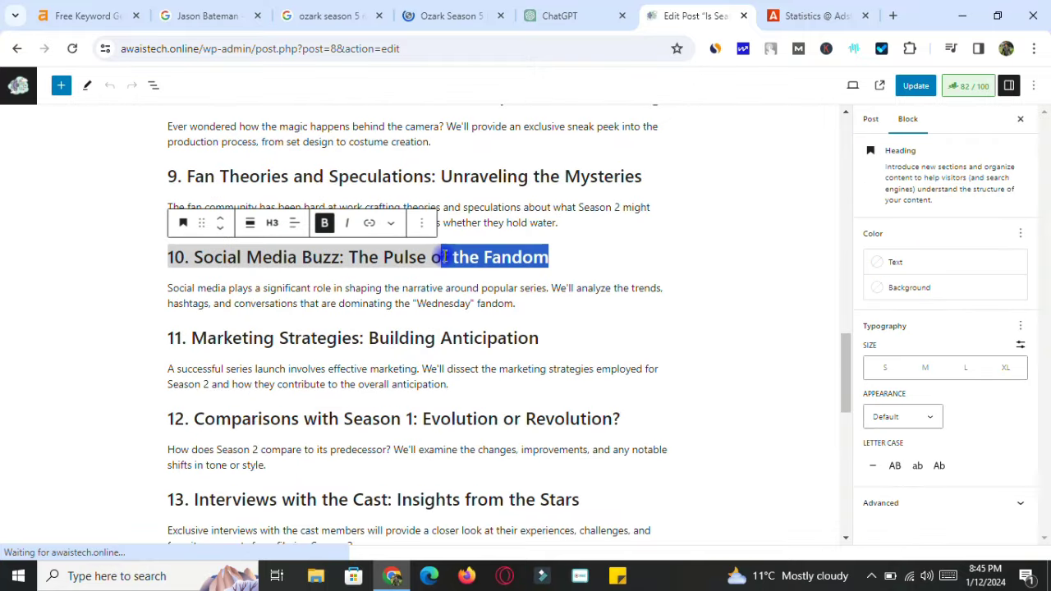
click(445, 176)
key(shift+Left)
key(shift+Left)
key(shift+Left)
key(shift+Left)
key(shift+Left)
key(shift+Left)
key(shift+Left)
key(shift+Left)
key(shift+Left)
key(shift+Left)
key(shift+Left)
key(shift+Left)
key(shift+Left)
key(shift+Left)
key(shift+Left)
key(shift+Left)
click(666, 257)
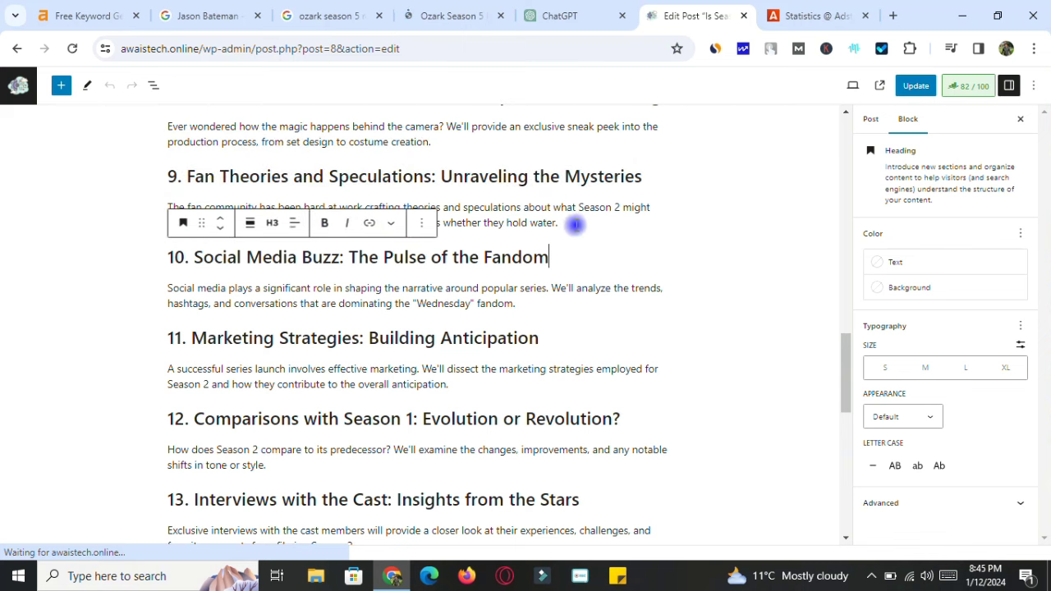
click(490, 219)
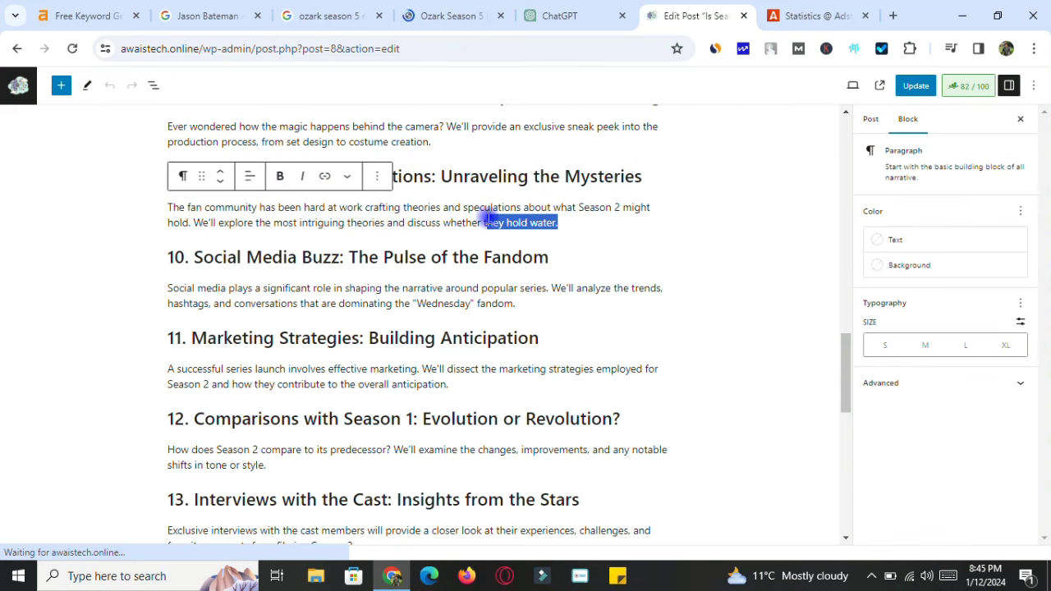
Return to the Wednesday post's title, and switch to Adsterra to review the daily impressions, clicks, CPM and revenue statistics.
click(725, 339)
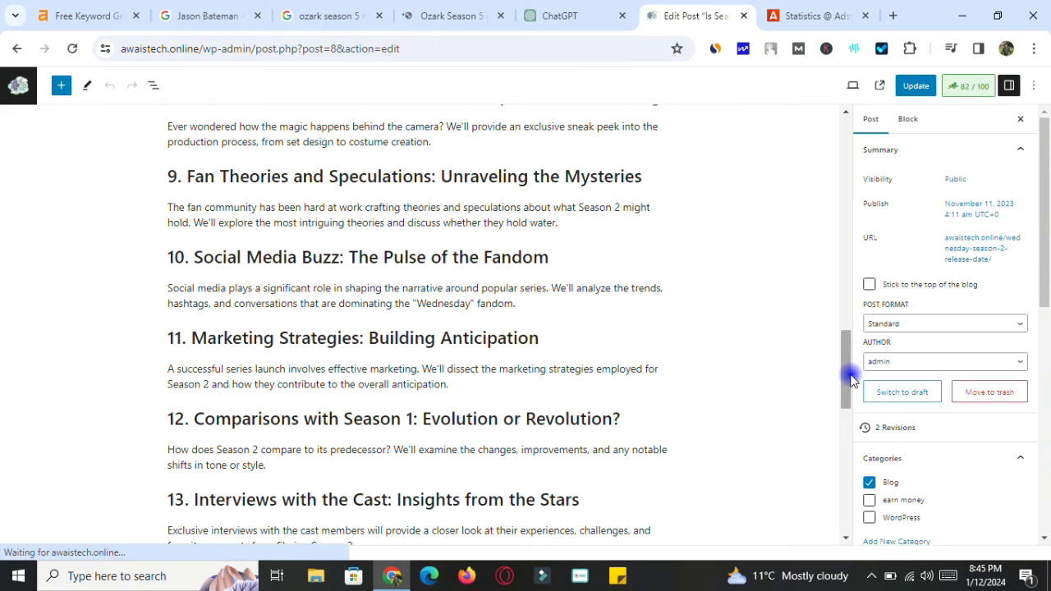
drag(850, 379, 795, 166)
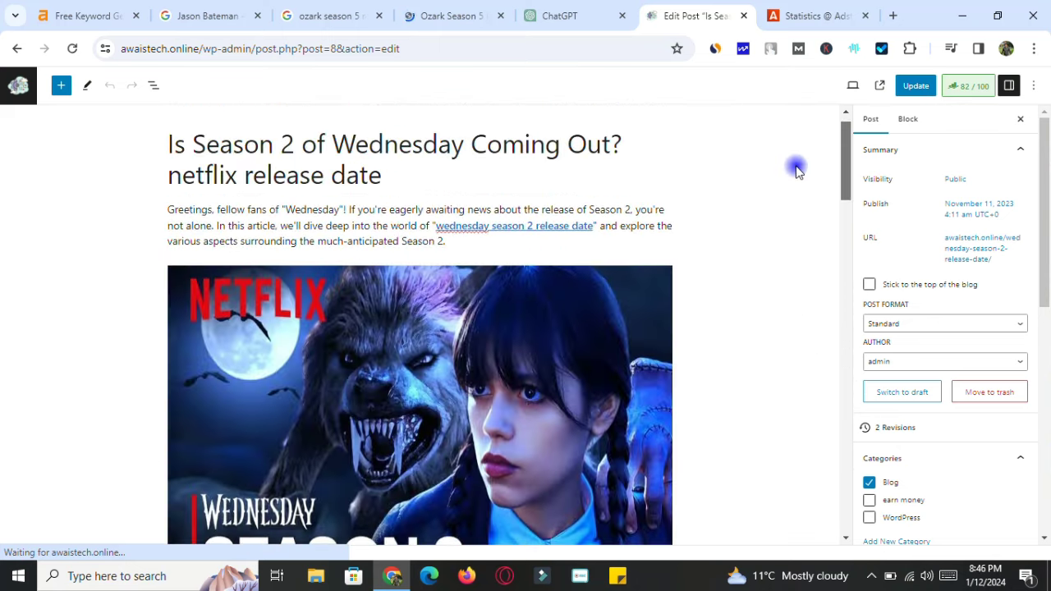
click(577, 8)
click(790, 15)
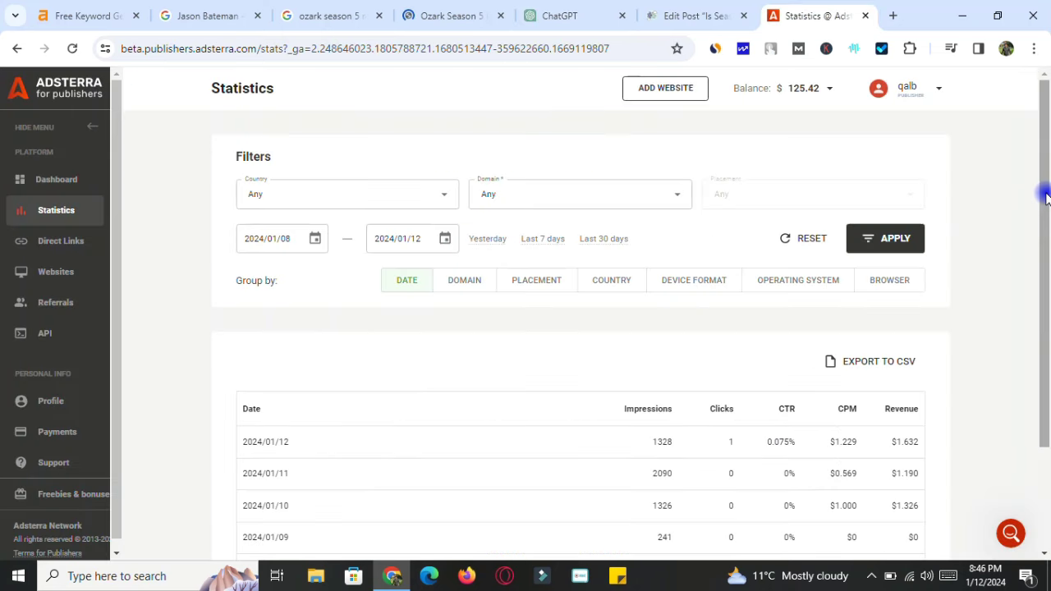
drag(1044, 197, 1043, 307)
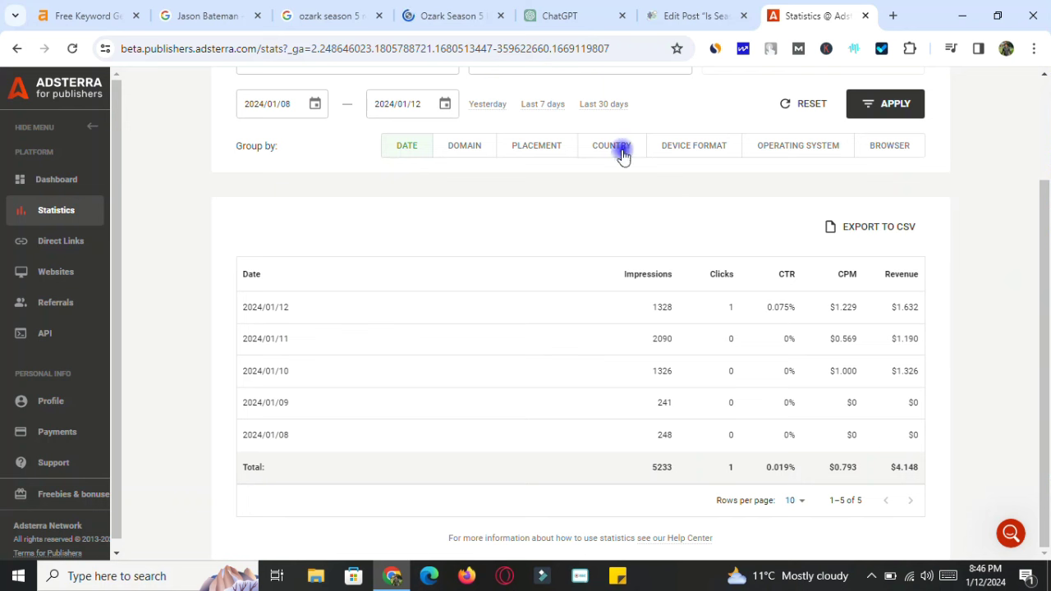
Revisit the Ozark outline in ChatGPT, the comingsoon.net article and the Google results for "ozark season 5 release date".
click(557, 13)
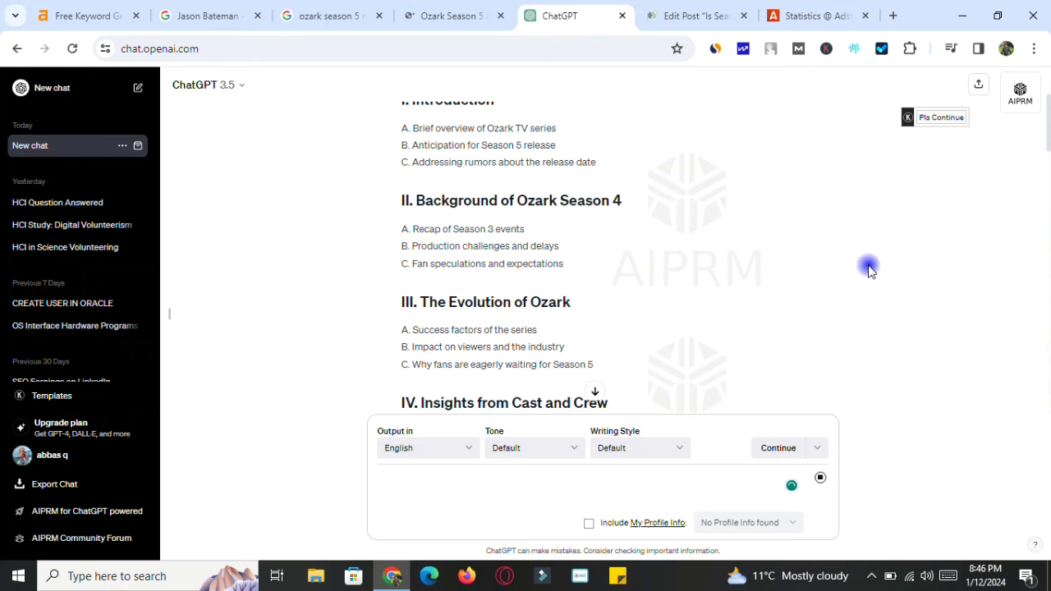
click(479, 9)
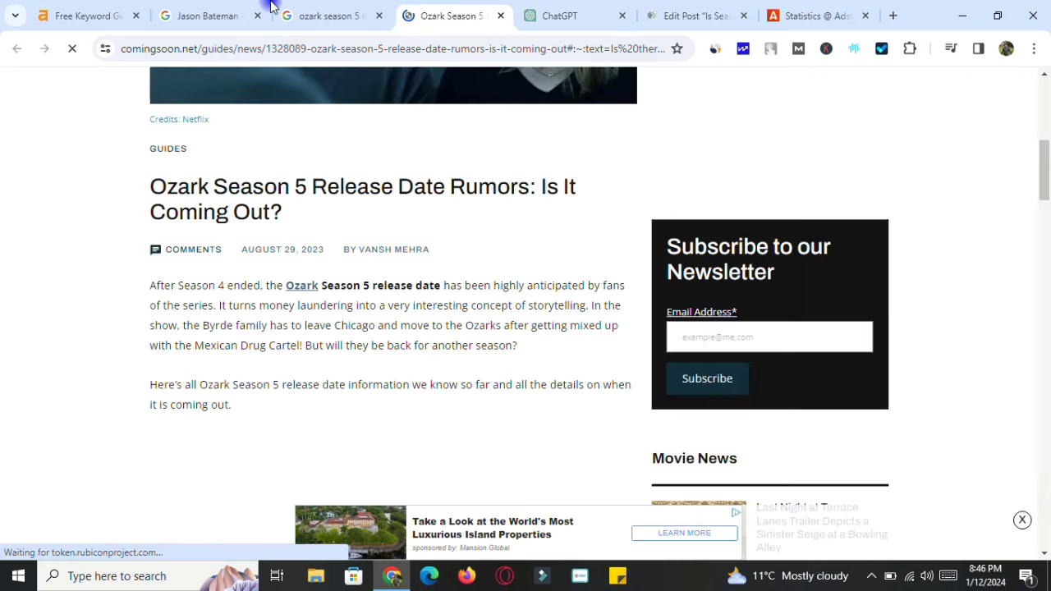
click(316, 11)
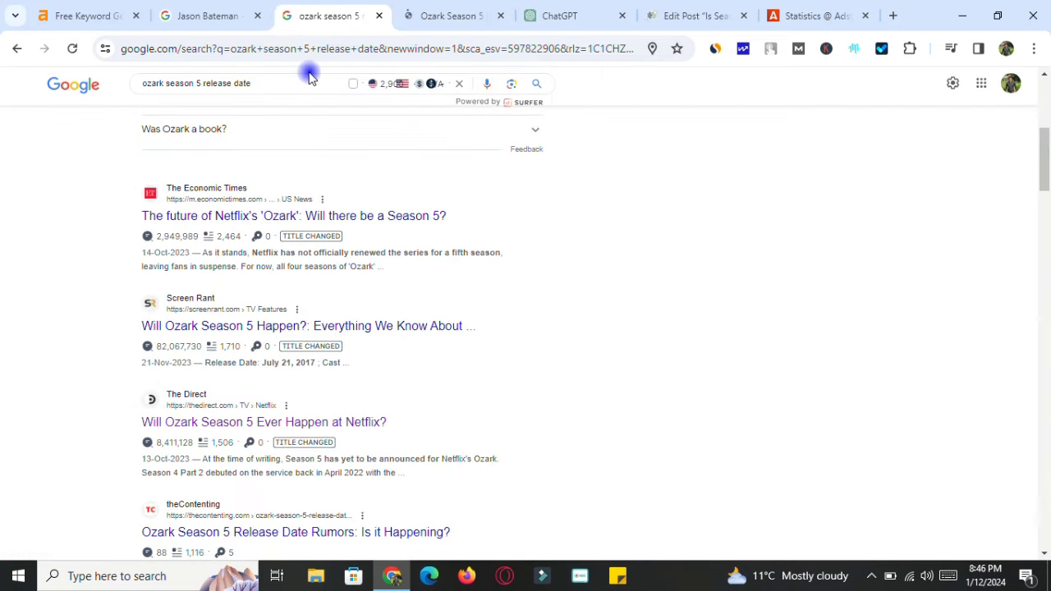
drag(298, 77, 138, 77)
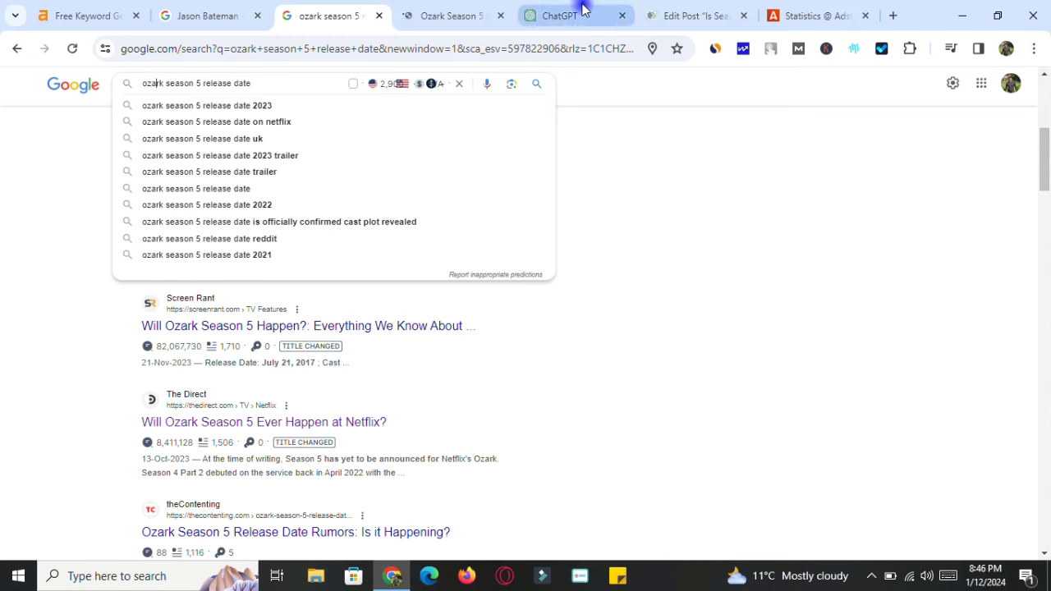
click(481, 10)
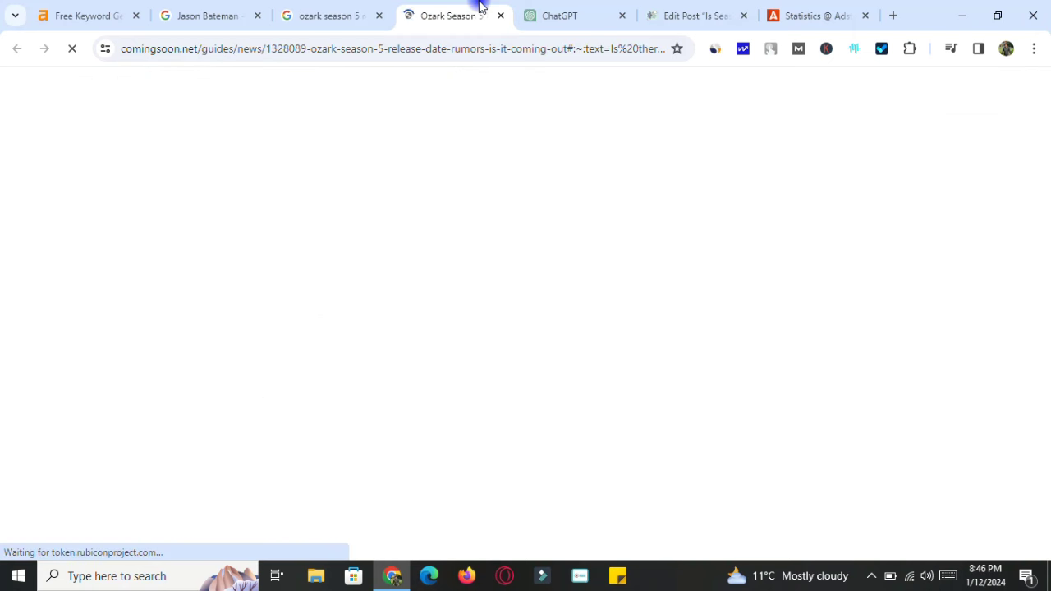
Revisit the Wednesday Season 2 post in WordPress and return to Adsterra to examine the statistics filters and date-grouped table.
click(733, 7)
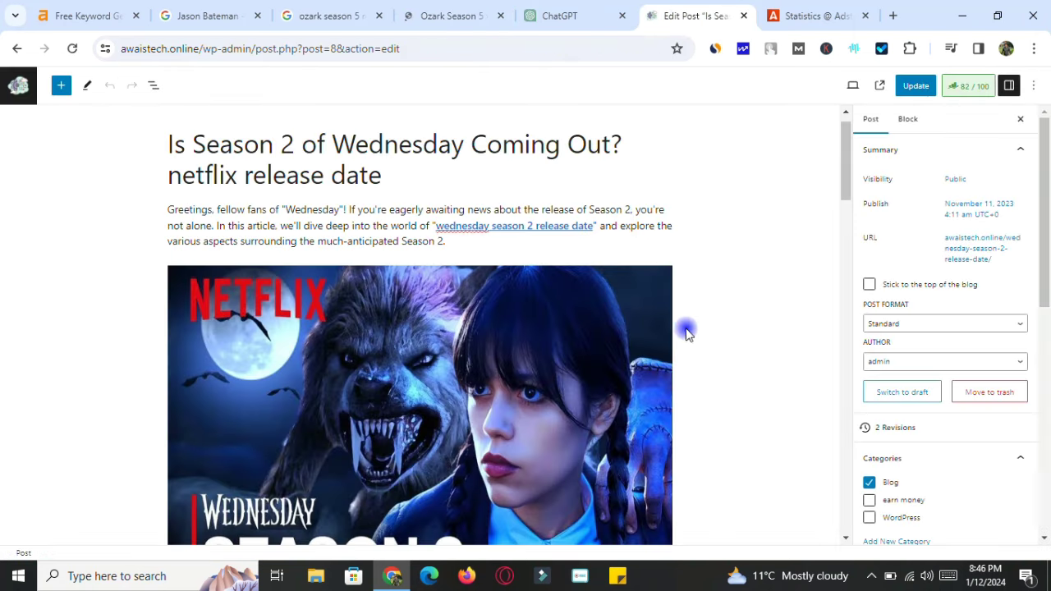
click(790, 24)
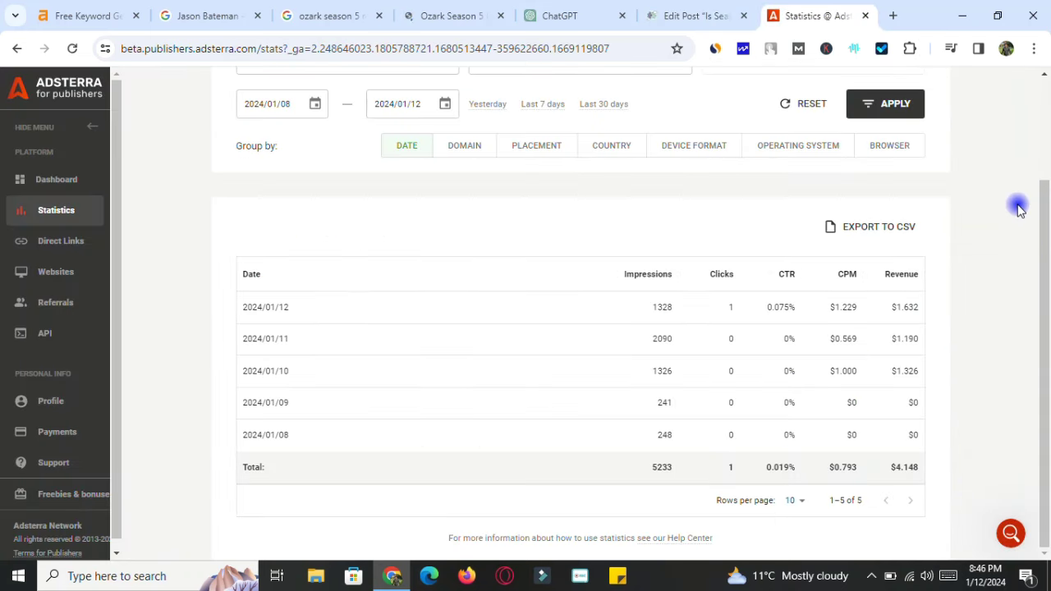
scroll(1039, 203, up, 1)
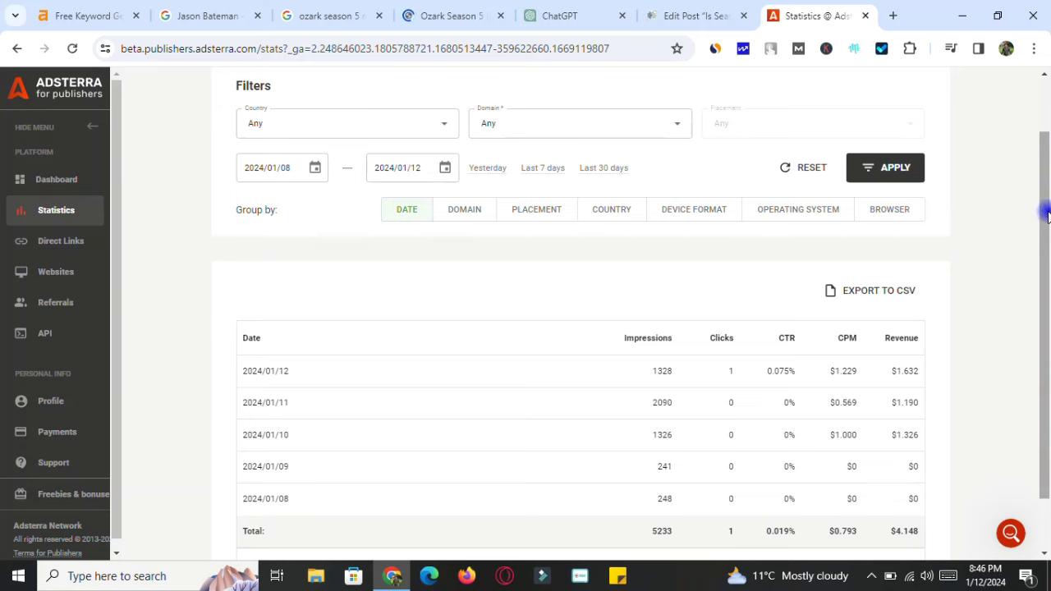
drag(1043, 208, 1044, 171)
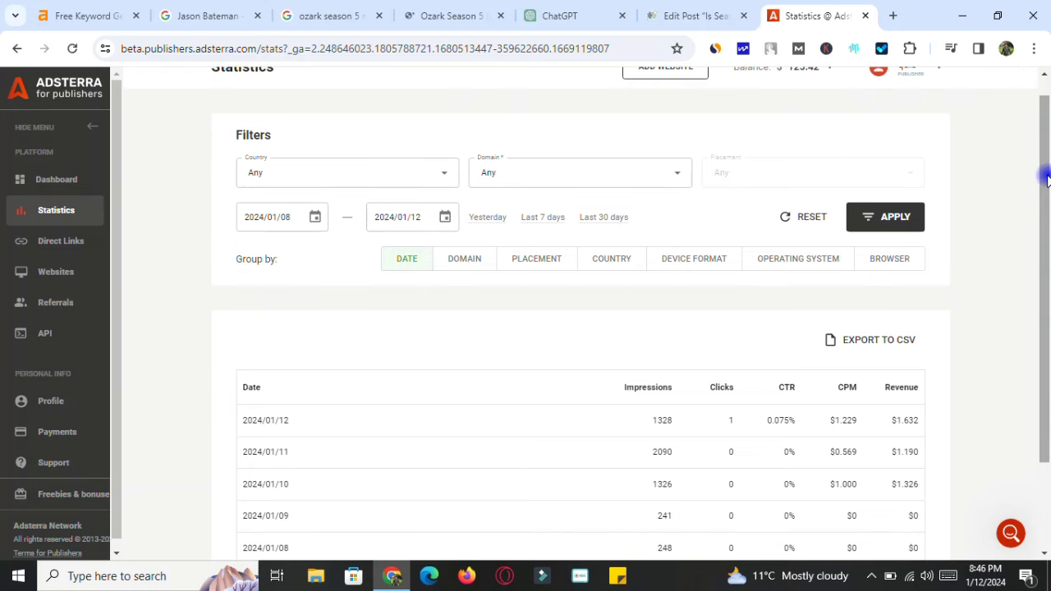